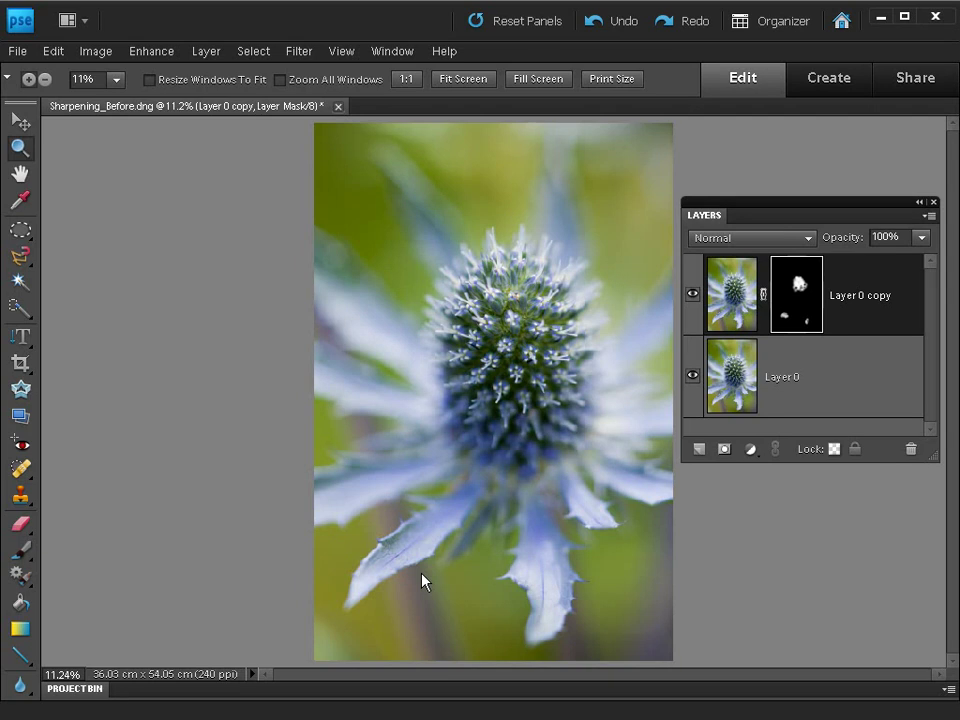
Examine the sharpened flower at 100% zoom, comparing petals and background with the Layer 0 copy mask disabled and enabled.
right_click(518, 392)
left_click(547, 415)
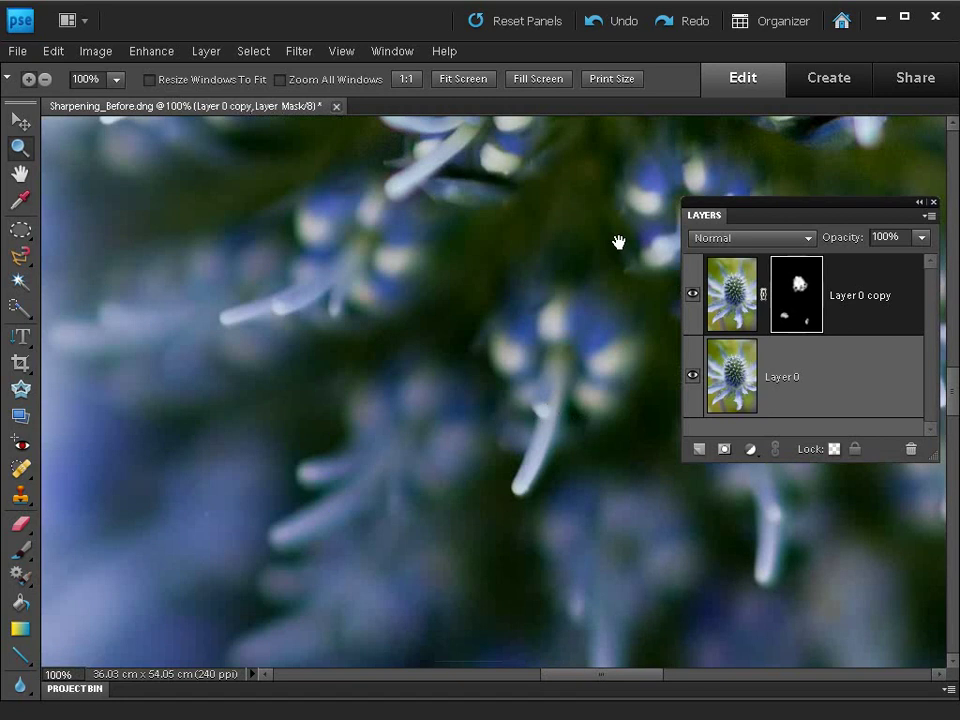
left_click_drag(619, 242, 407, 565)
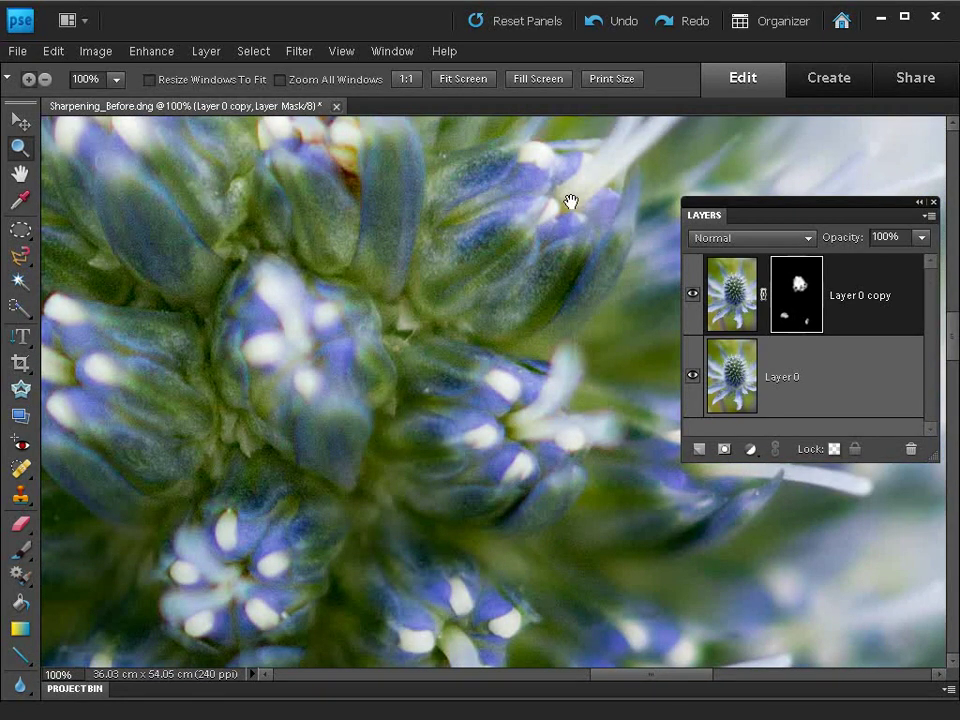
left_click_drag(570, 204, 430, 352)
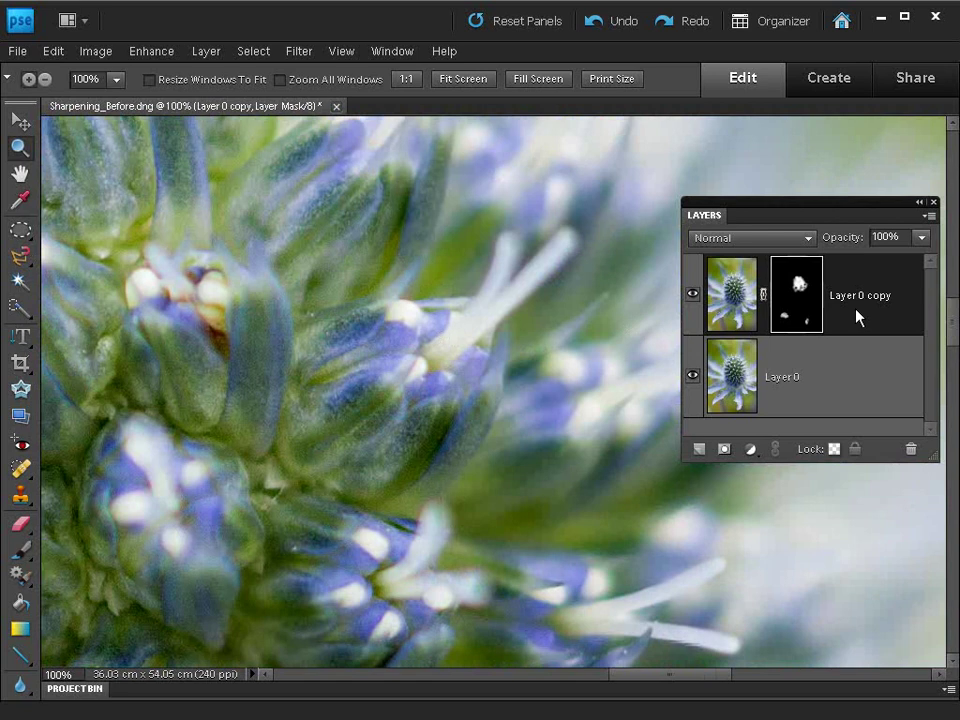
left_click(793, 288, "shift")
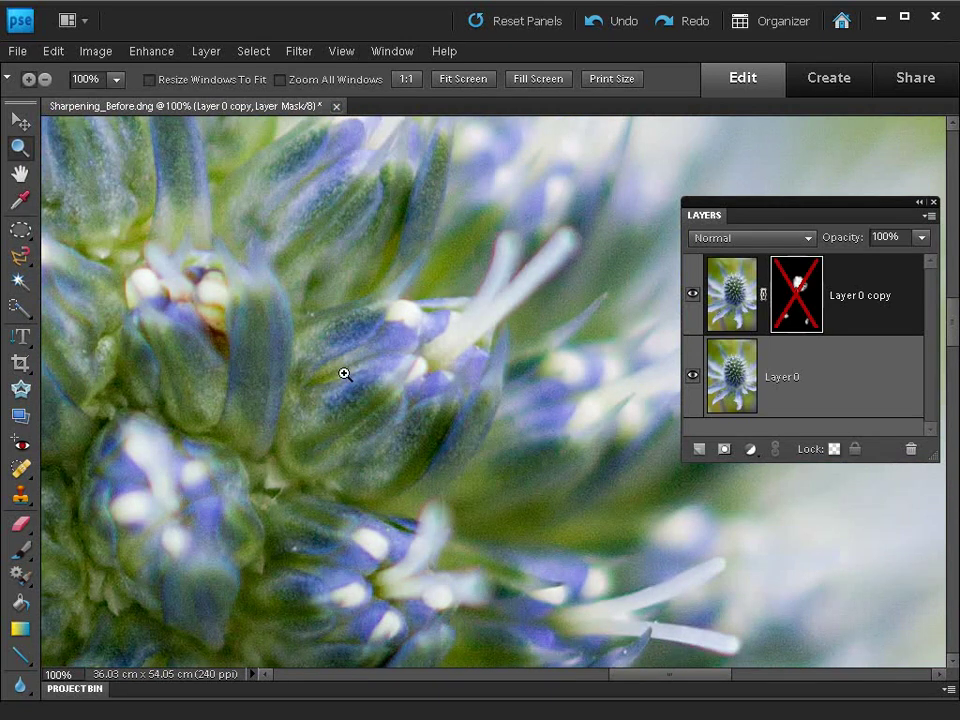
left_click_drag(596, 285, 264, 474)
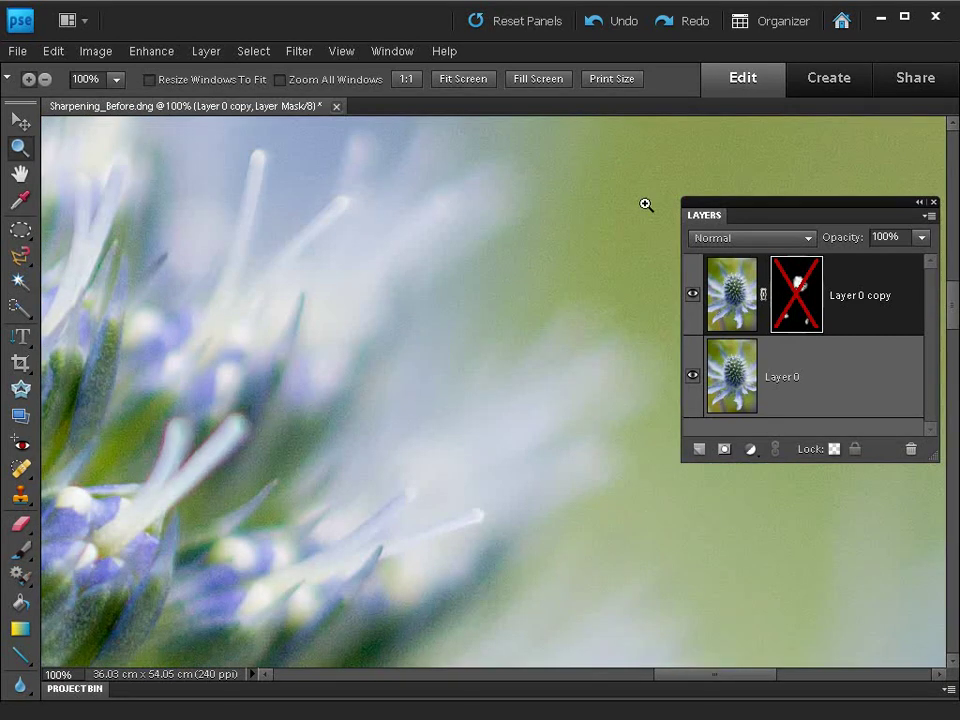
left_click(802, 304, "shift")
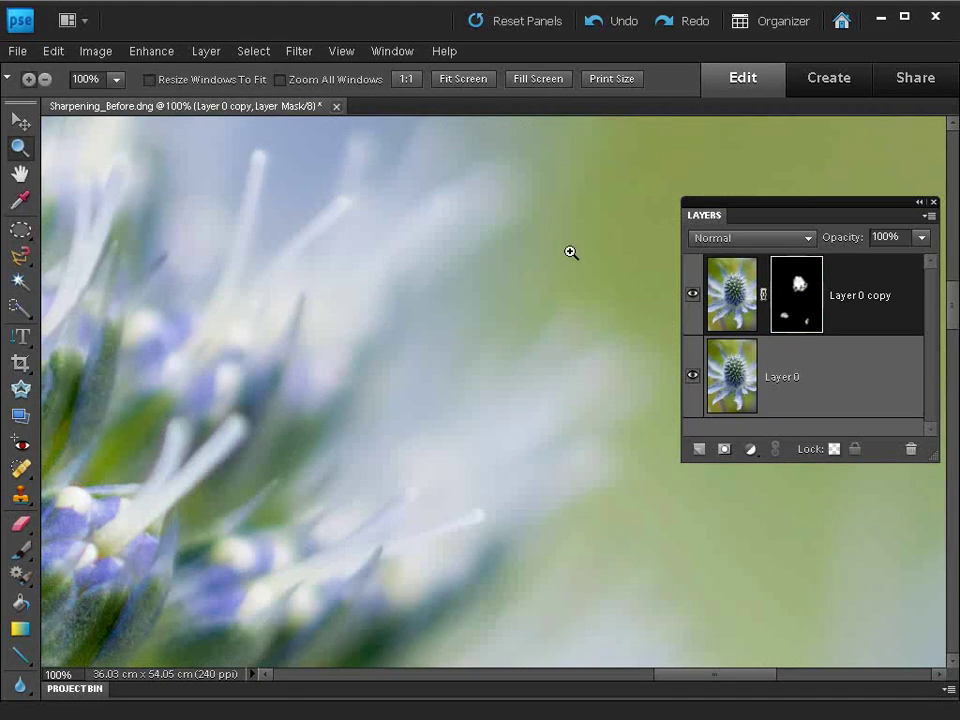
left_click_drag(146, 503, 522, 306)
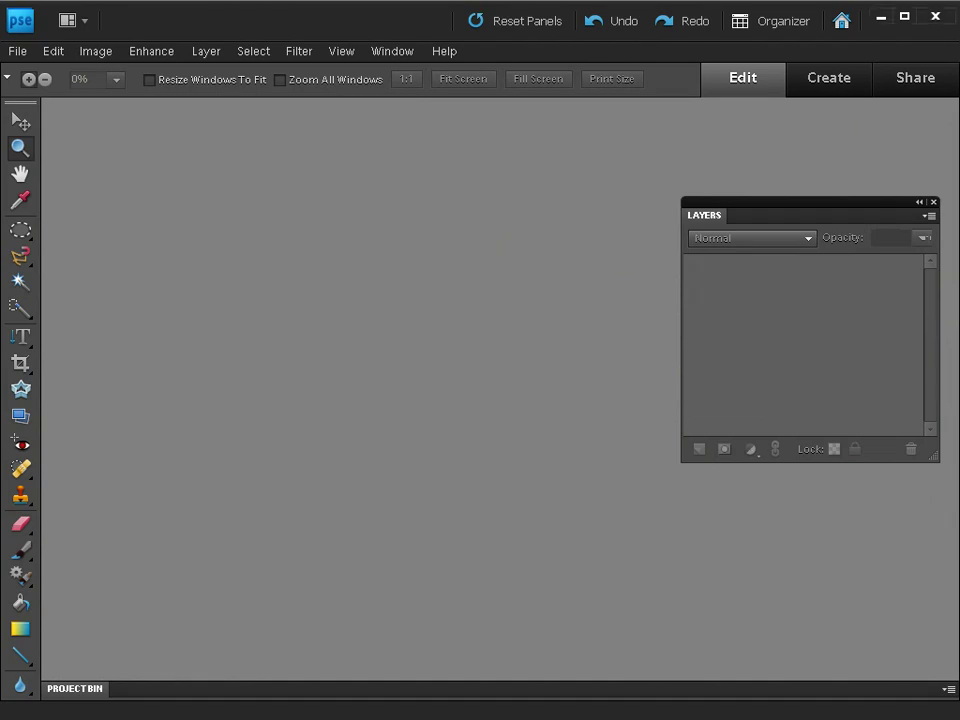
left_click_drag(500, 258, 414, 304)
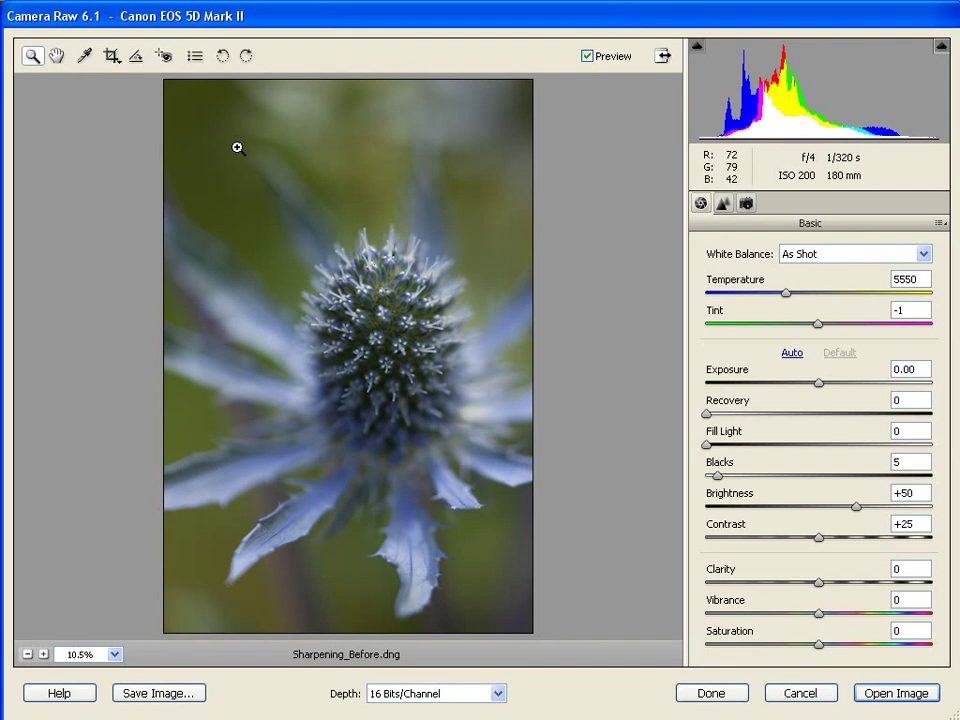
Crop the flower photo in its original proportions, trimming a strip off the image's upper and left edges, and apply the crop.
key("c")
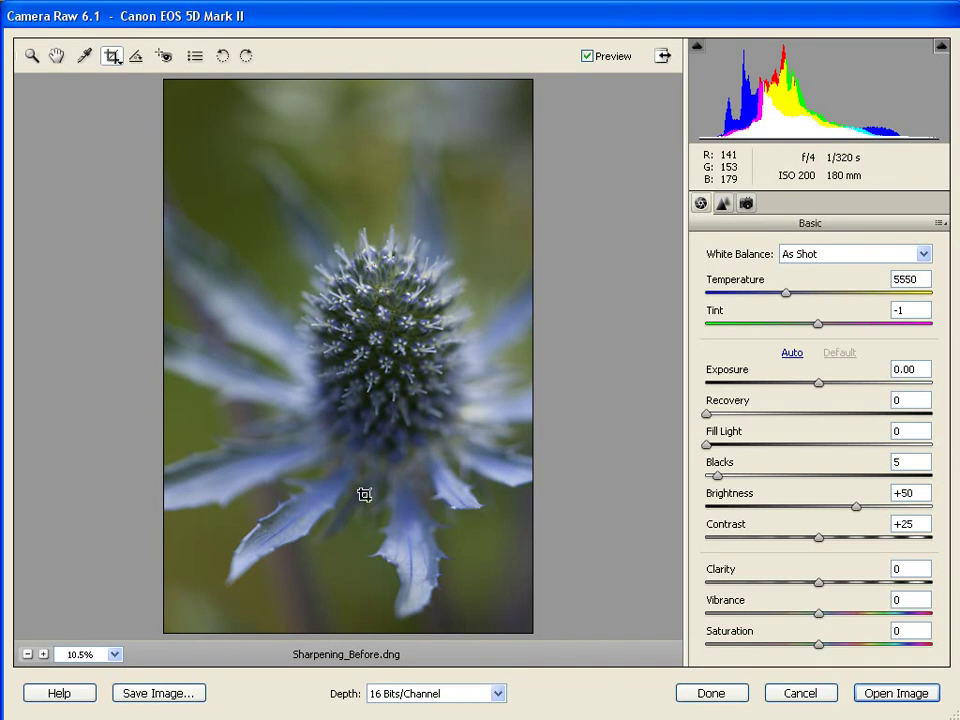
left_click(113, 58)
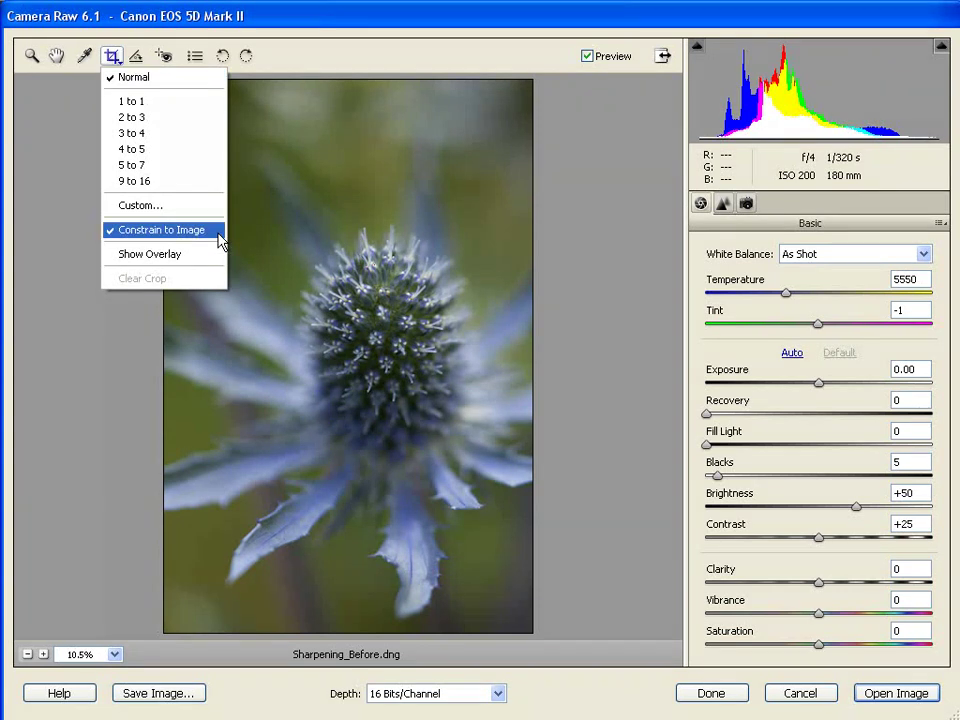
left_click(610, 204)
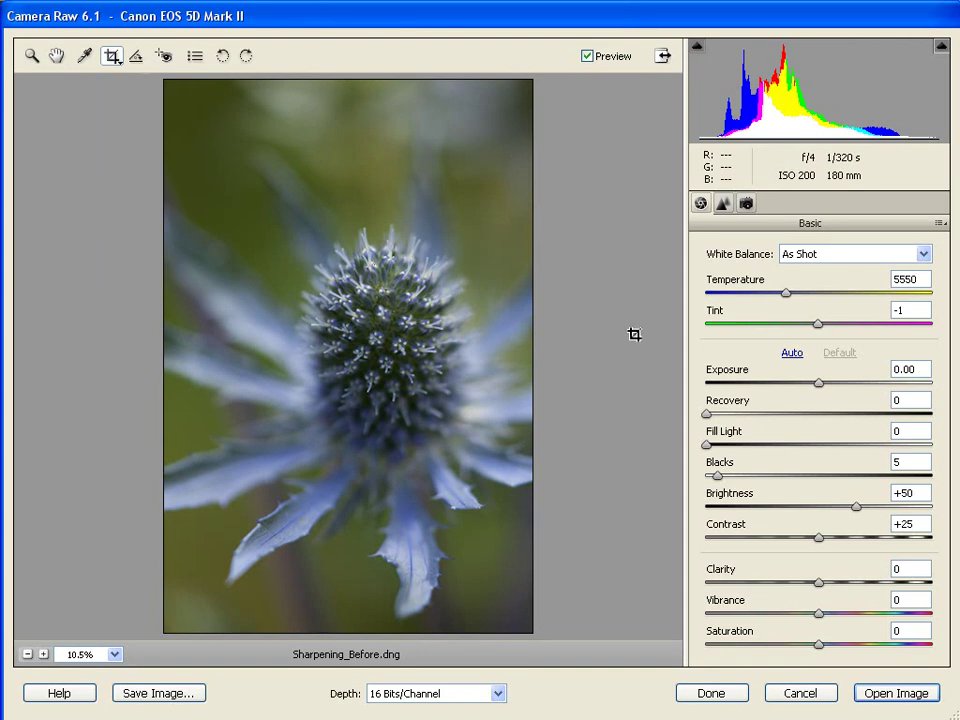
left_click_drag(164, 84, 540, 672)
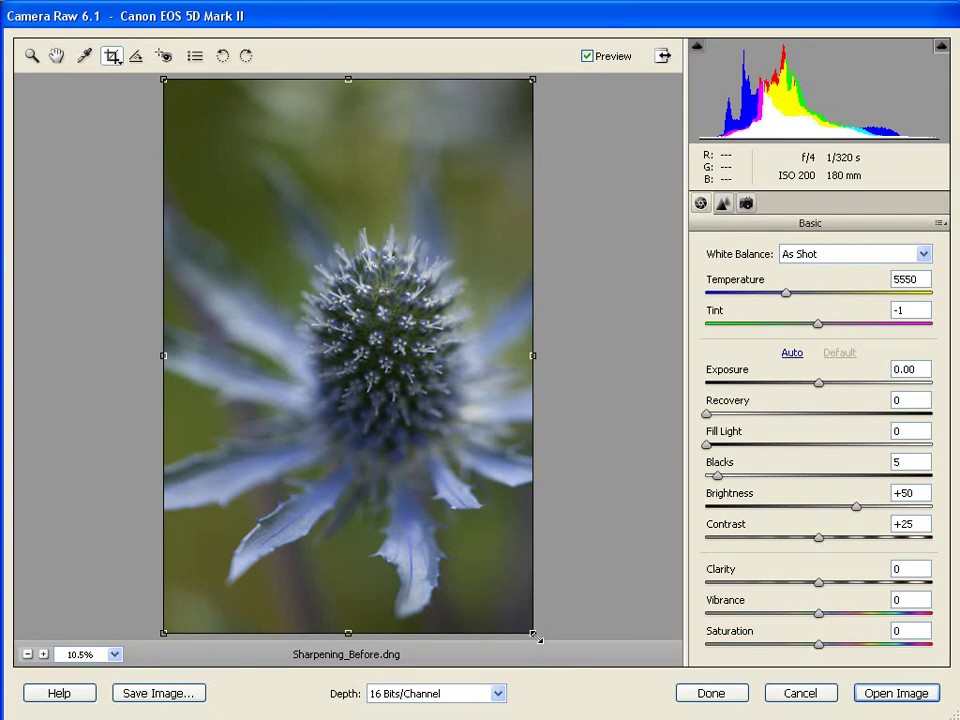
left_click_drag(533, 632, 500, 603)
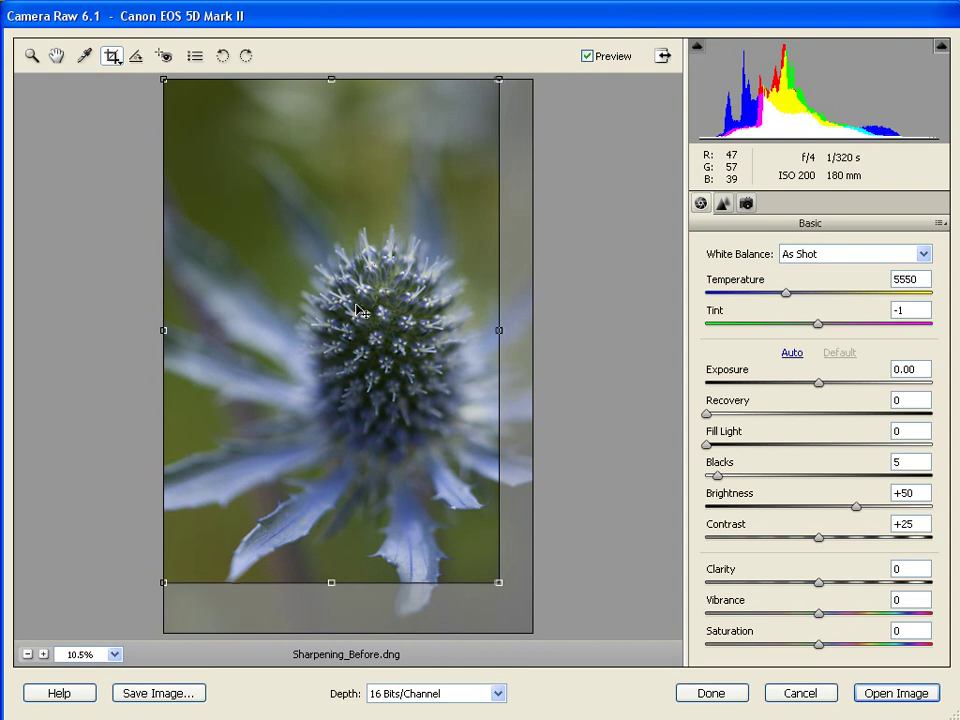
left_click_drag(357, 311, 390, 360)
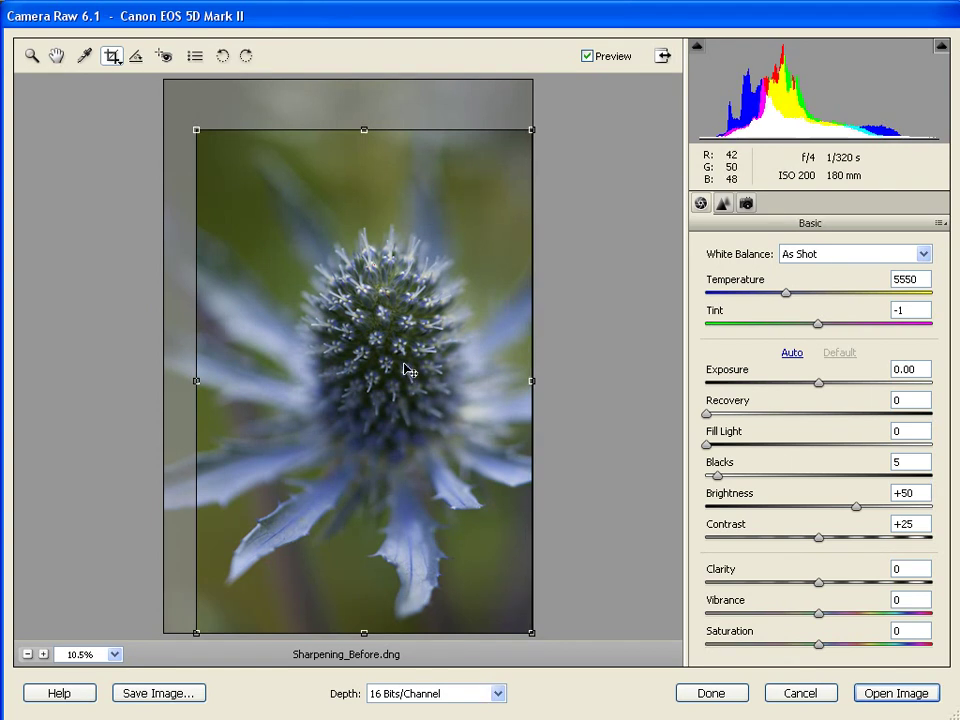
left_click(31, 57)
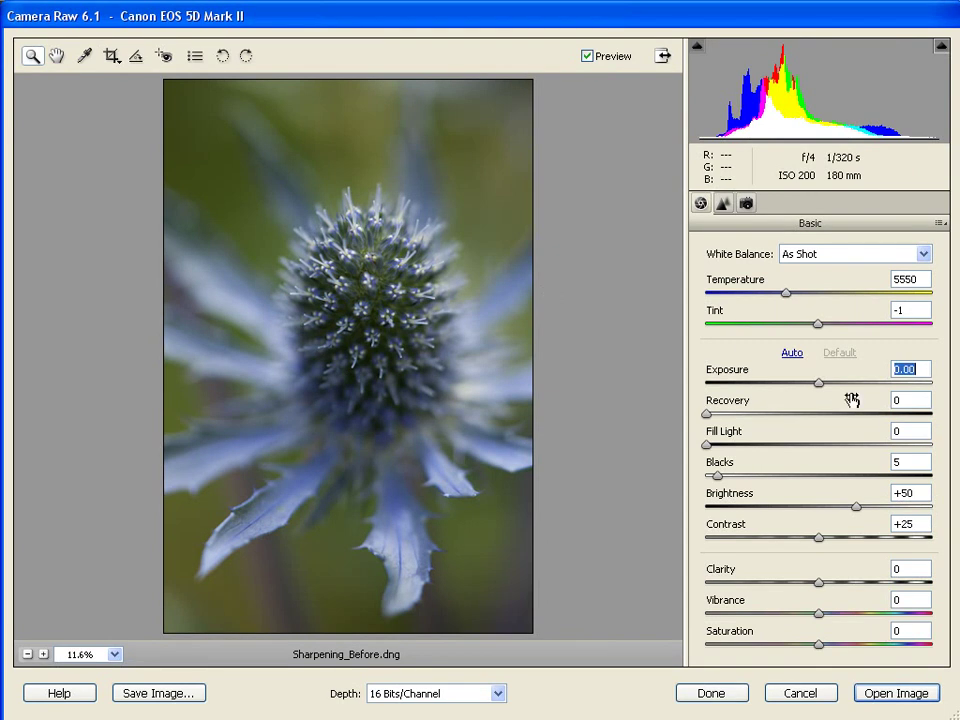
Adjust the photo's basic tones to Exposure +1.00, Blacks 10 and Recovery 32, checking the clipped highlights on the flower head.
left_click_drag(820, 387, 846, 387)
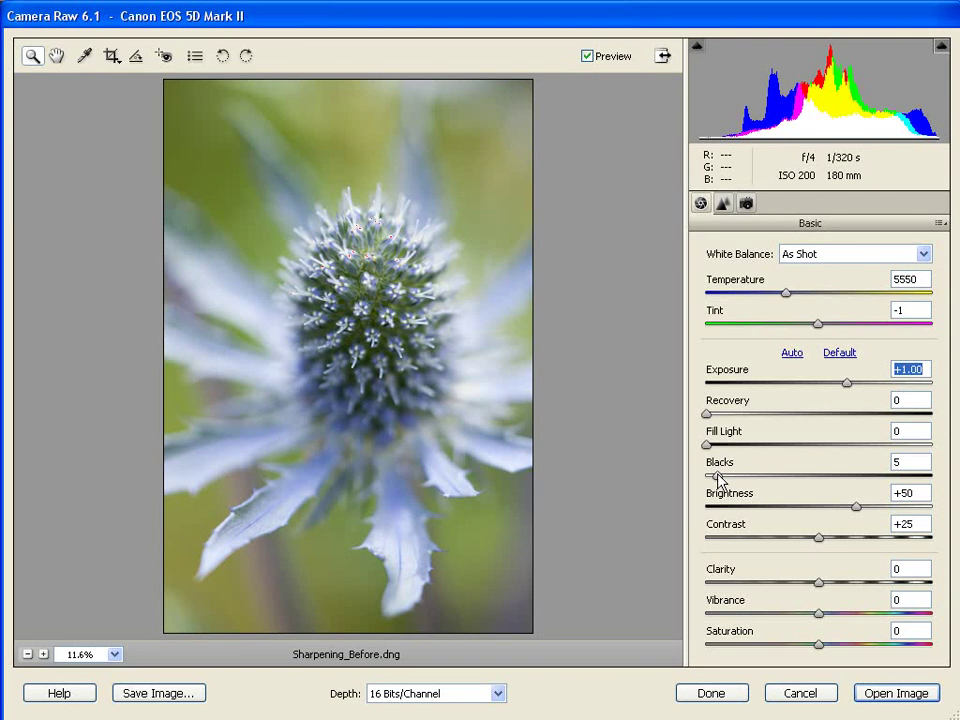
left_click_drag(717, 477, 729, 478)
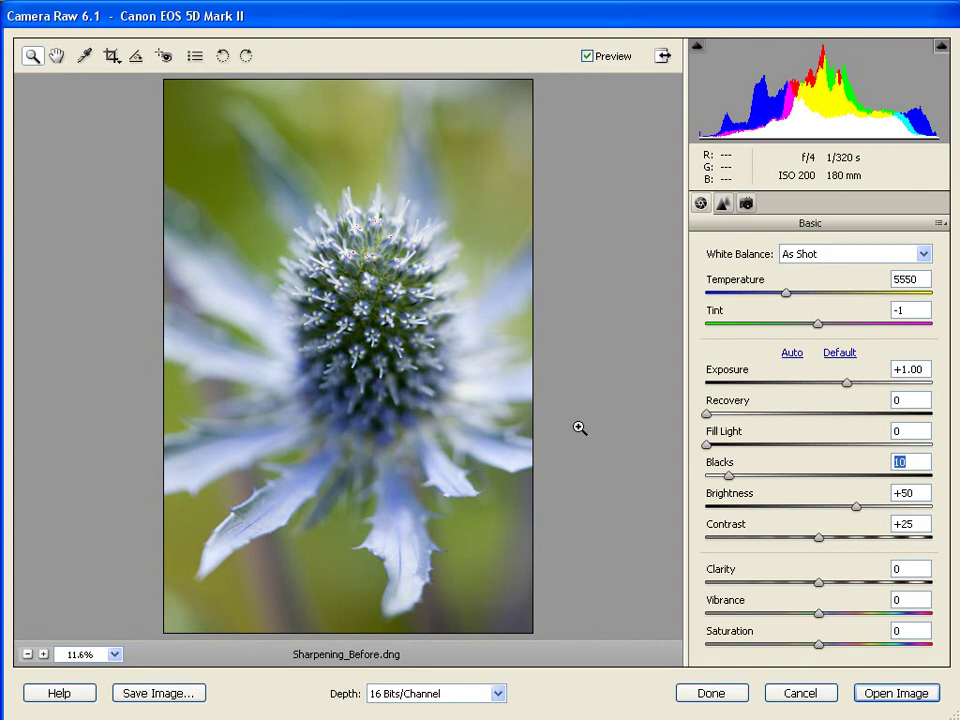
left_click(350, 256)
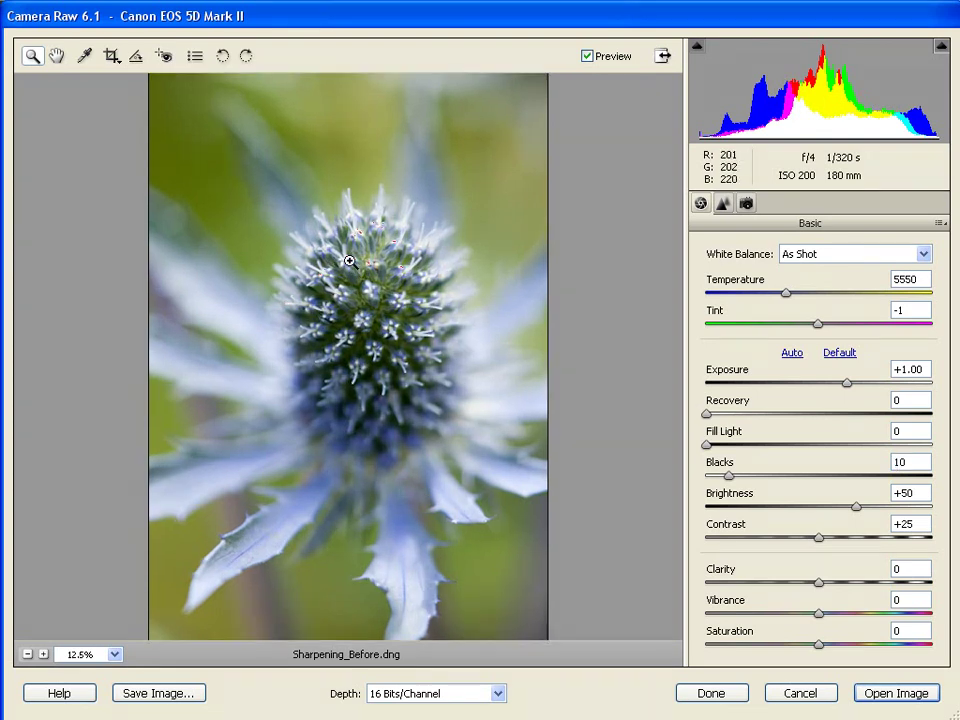
left_click(382, 299)
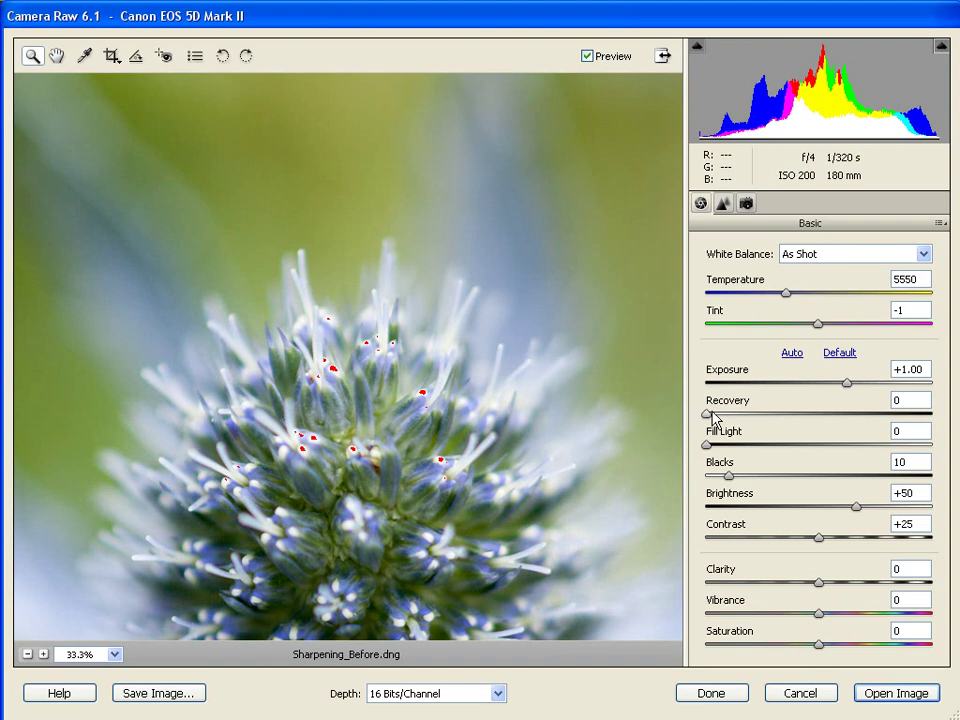
left_click_drag(708, 418, 780, 421)
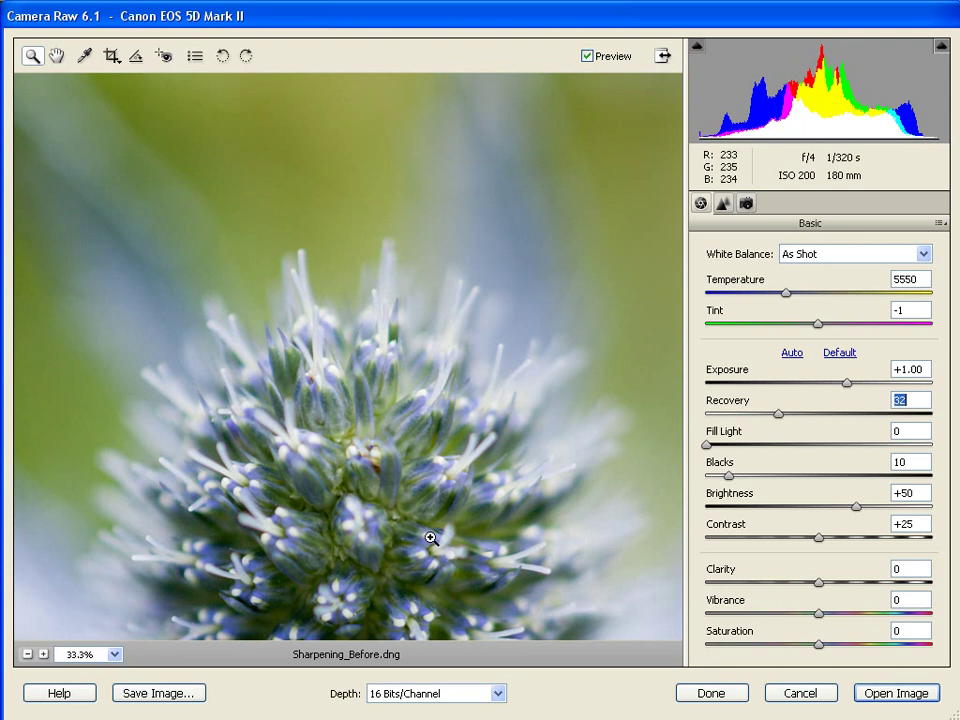
Set Vibrance to +20 and compare the whole photo with and without the basic adjustments.
left_click_drag(431, 538, 423, 277)
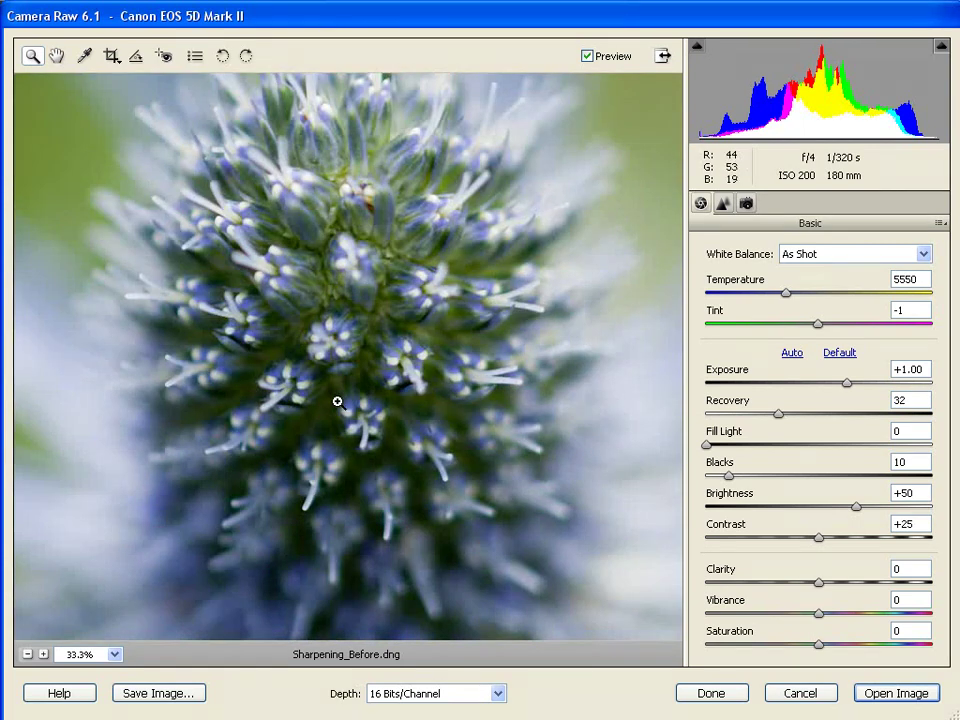
left_click_drag(818, 620, 842, 619)
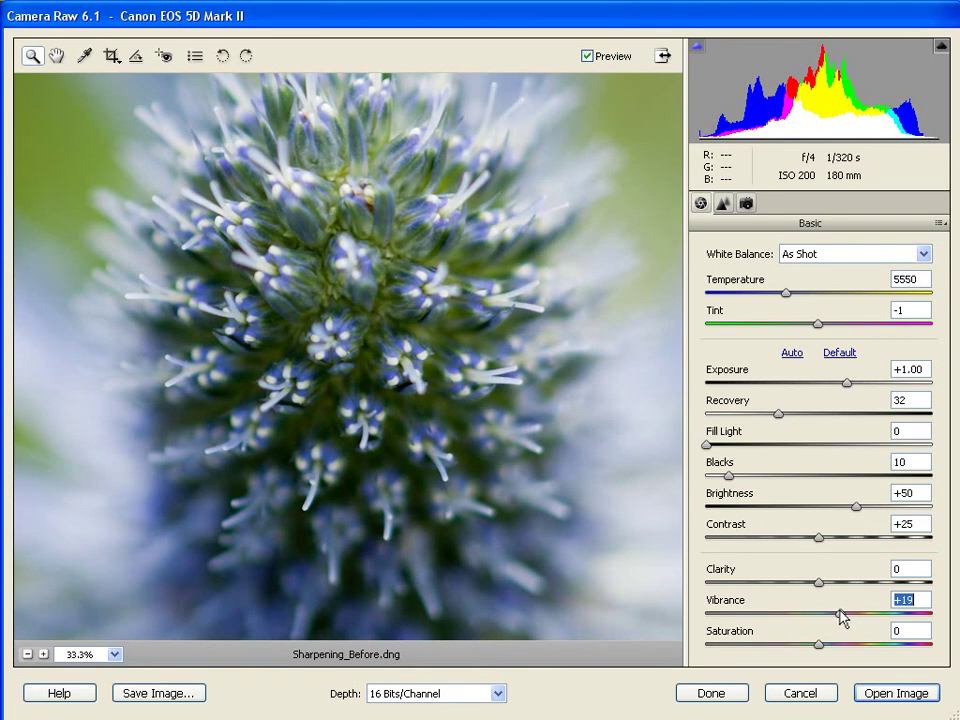
left_click_drag(840, 610, 841, 610)
right_click(322, 278)
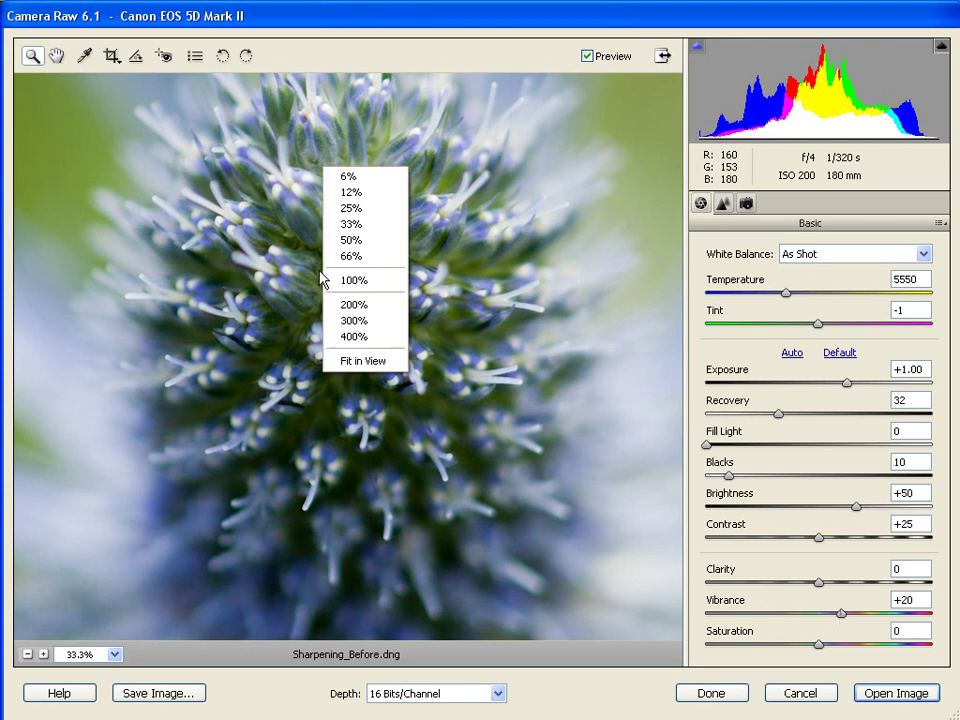
left_click(378, 361)
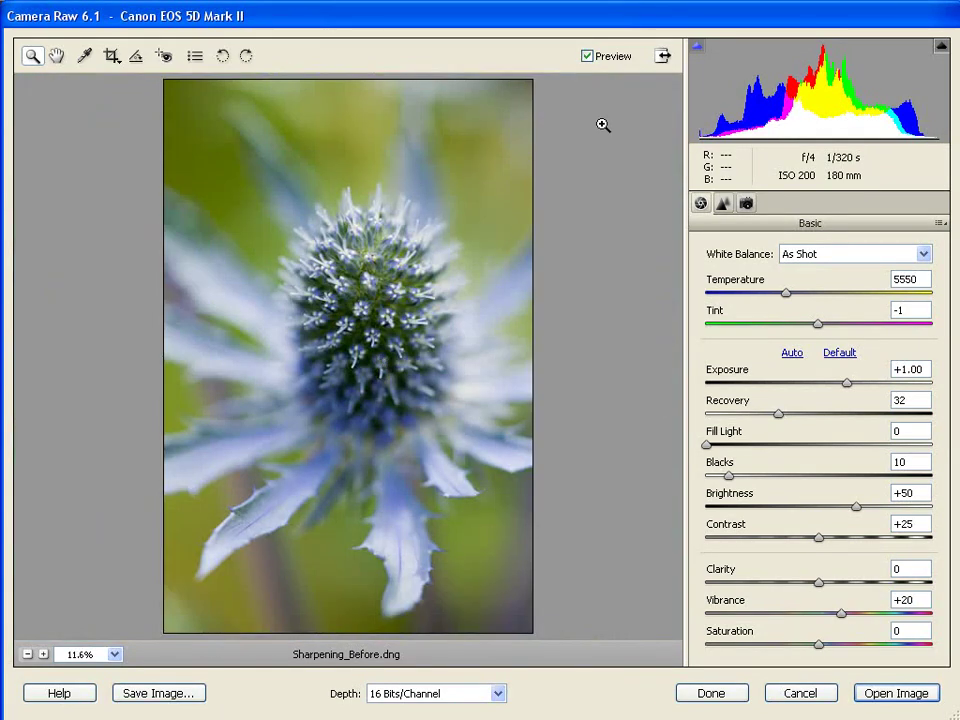
left_click(587, 57)
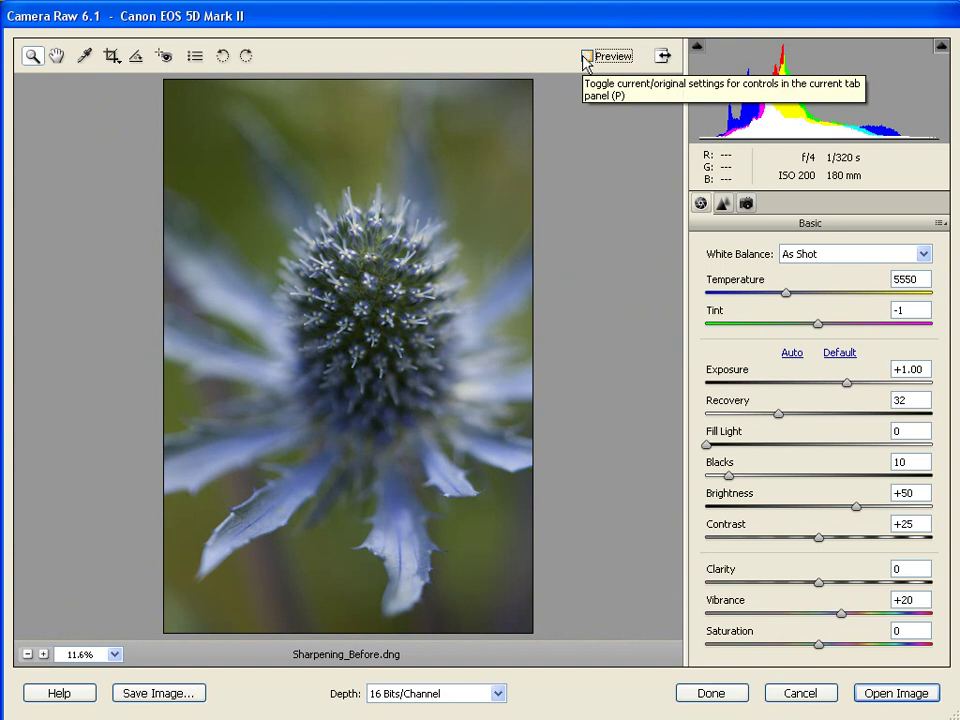
left_click(587, 57)
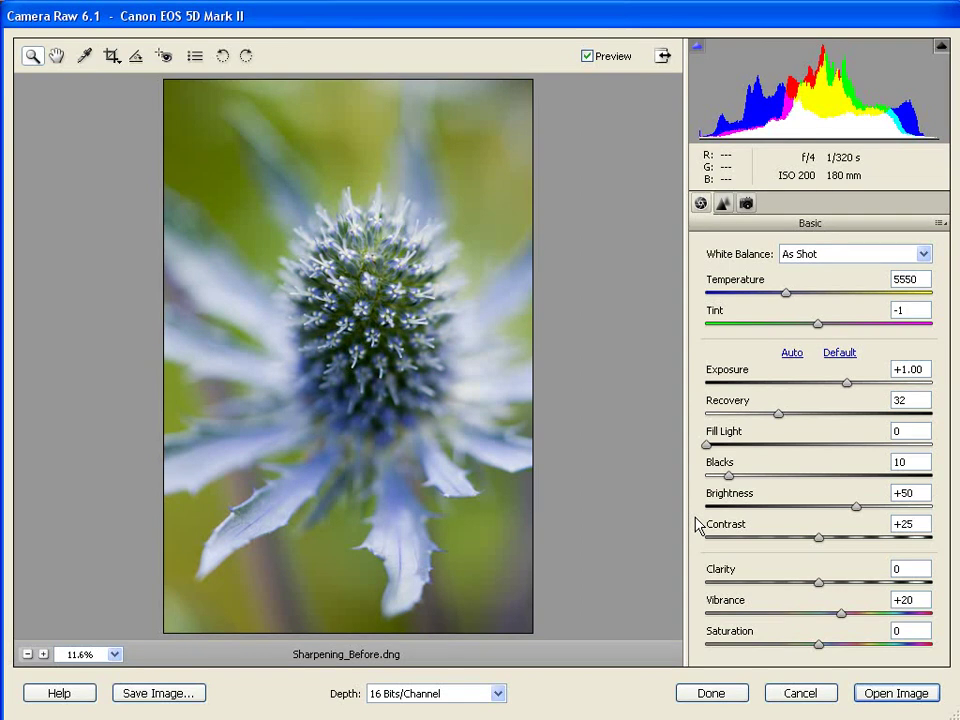
Examine the flower head's fine detail and the blurred green background at 100% zoom.
right_click(358, 252)
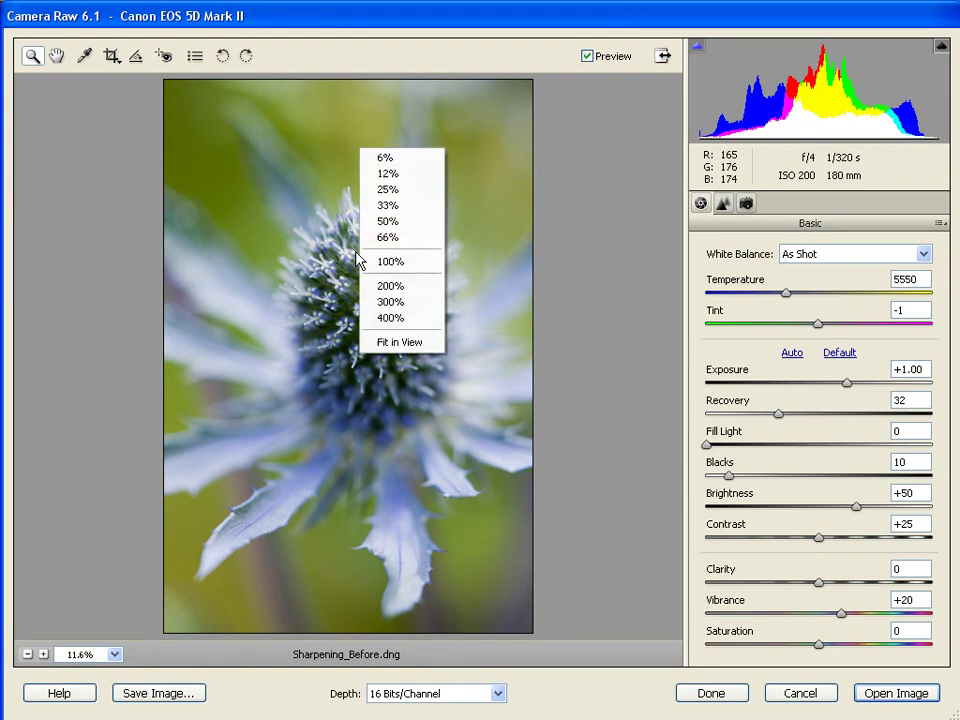
left_click(377, 261)
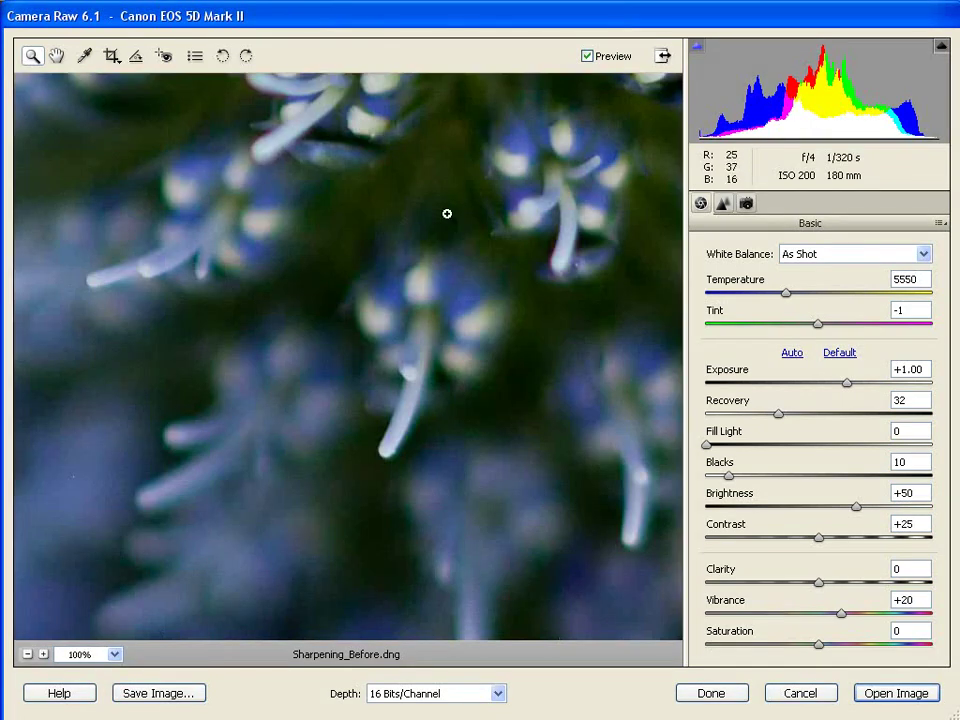
key("space")
left_click_drag(497, 144, 364, 482)
left_click_drag(437, 373, 358, 566)
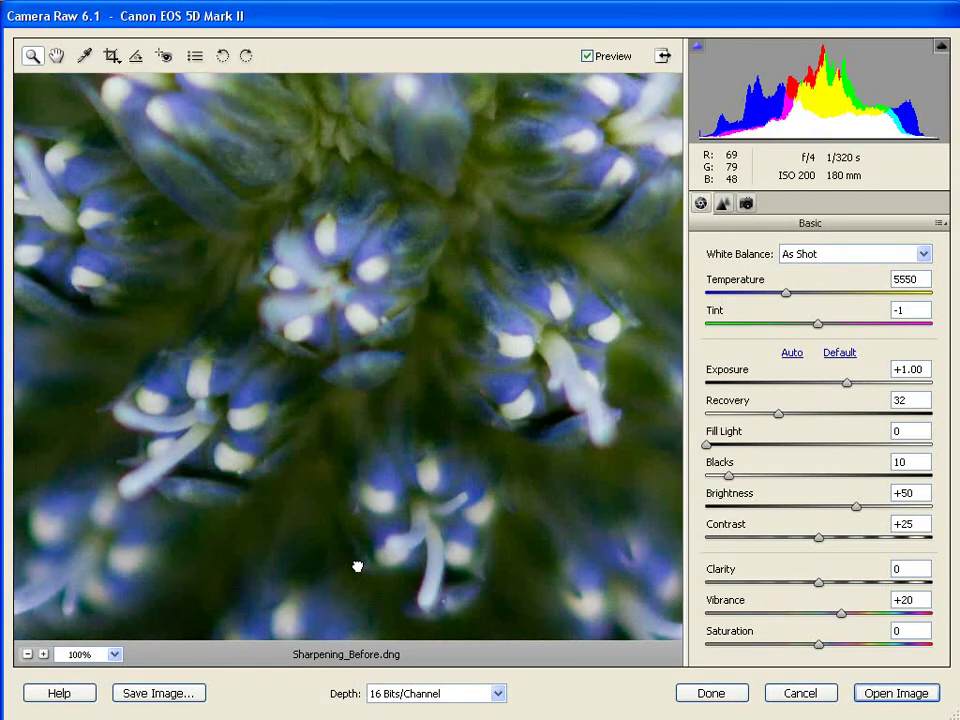
left_click_drag(405, 336, 313, 572)
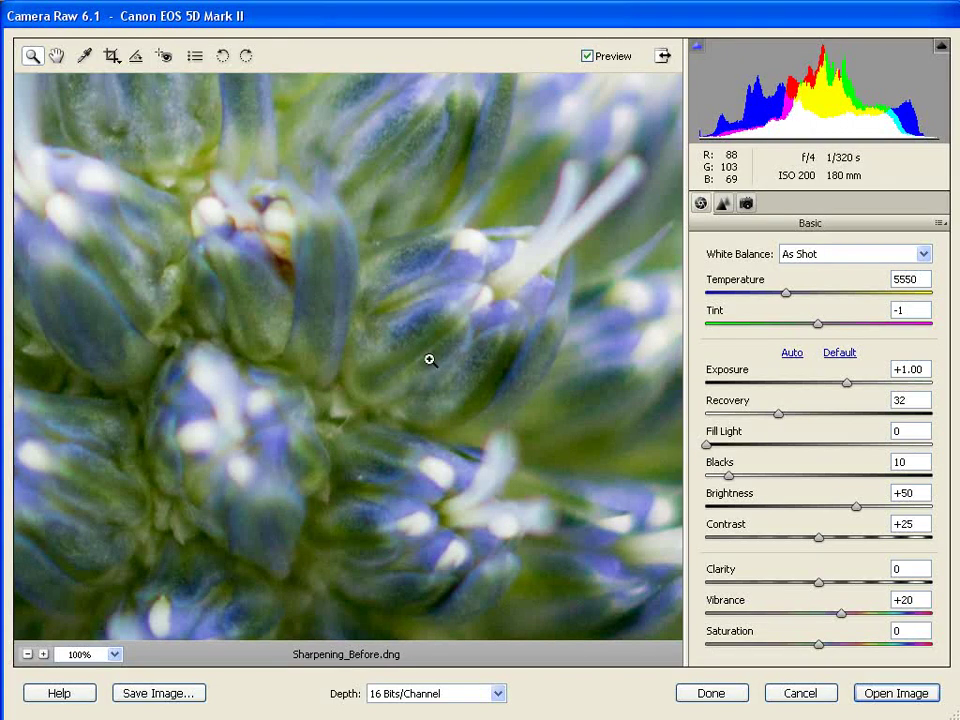
left_click_drag(570, 338, 330, 349)
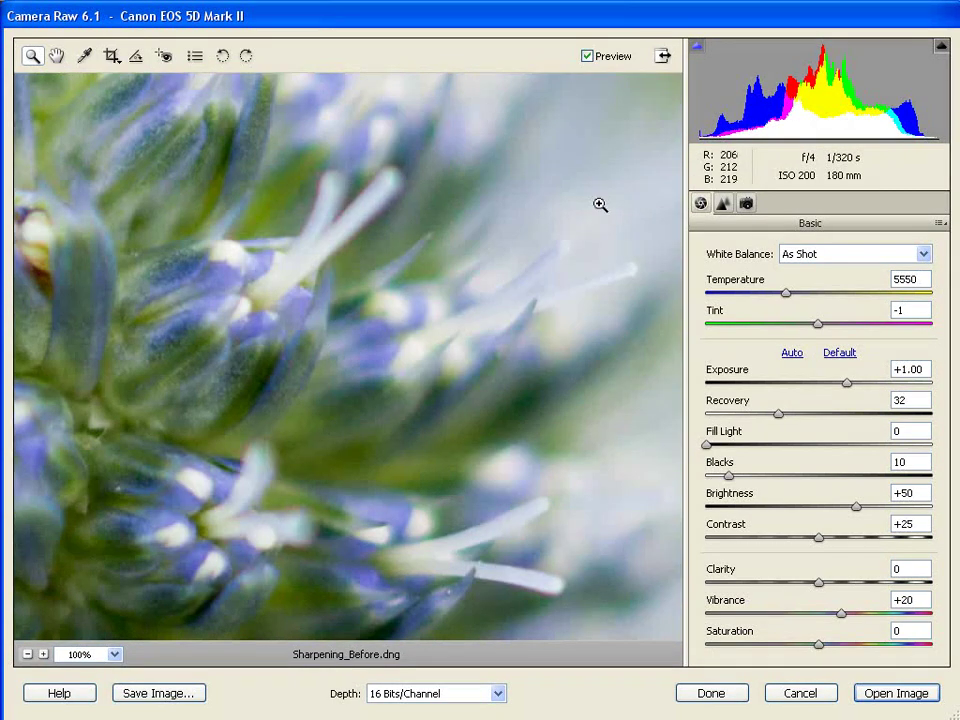
left_click_drag(608, 210, 124, 405)
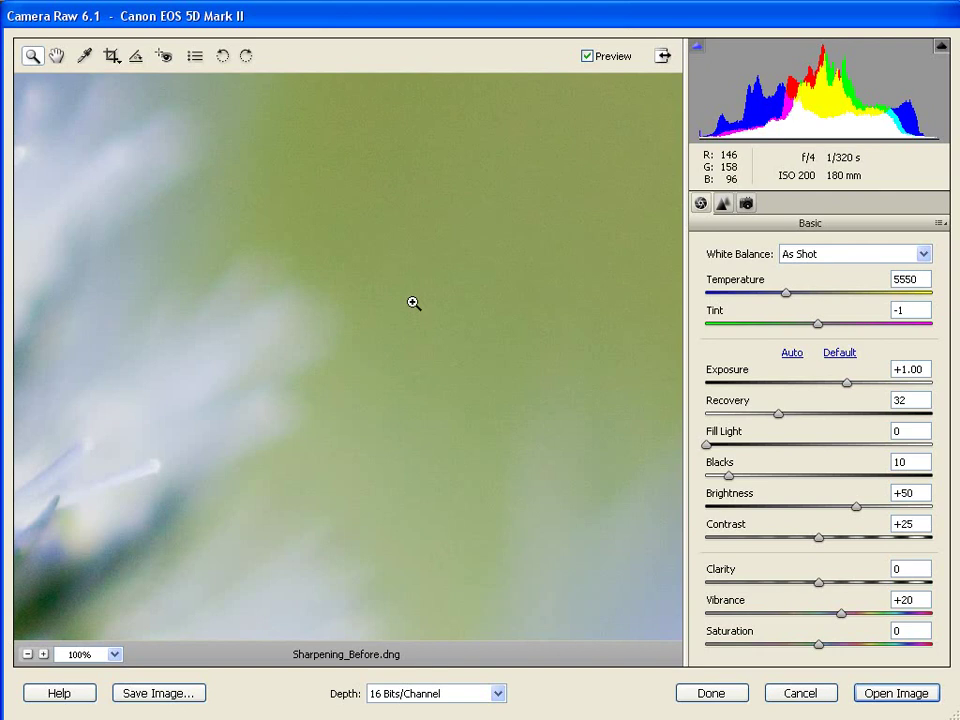
left_click_drag(165, 470, 618, 276)
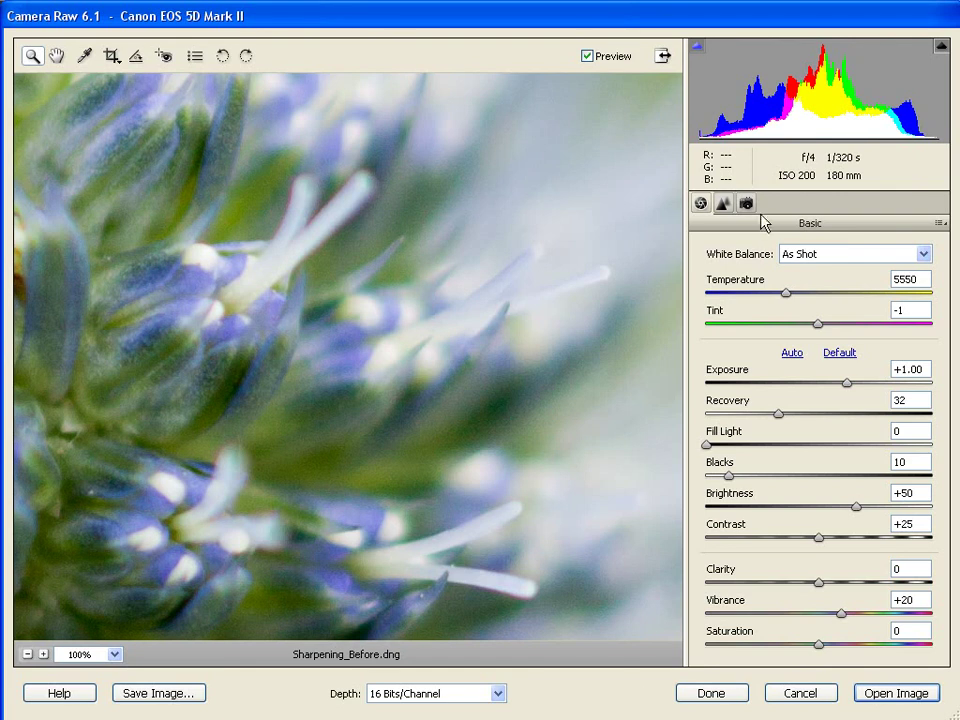
Turn off the raw sharpening by setting its Amount to 0 and Detail to 0.
left_click(724, 204)
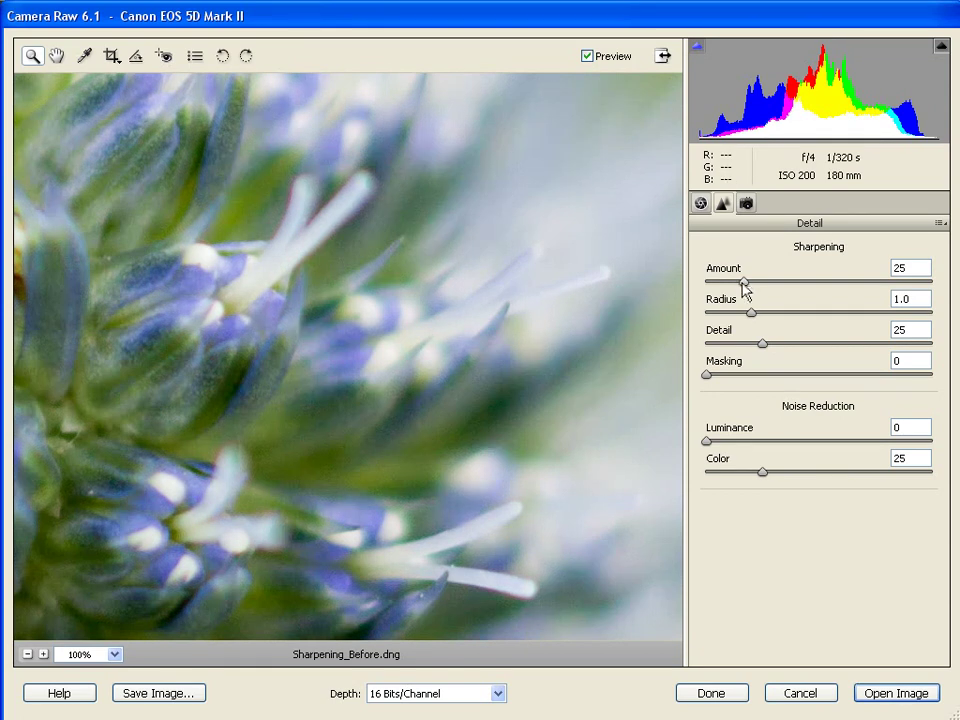
left_click_drag(741, 283, 706, 283)
left_click_drag(763, 344, 692, 347)
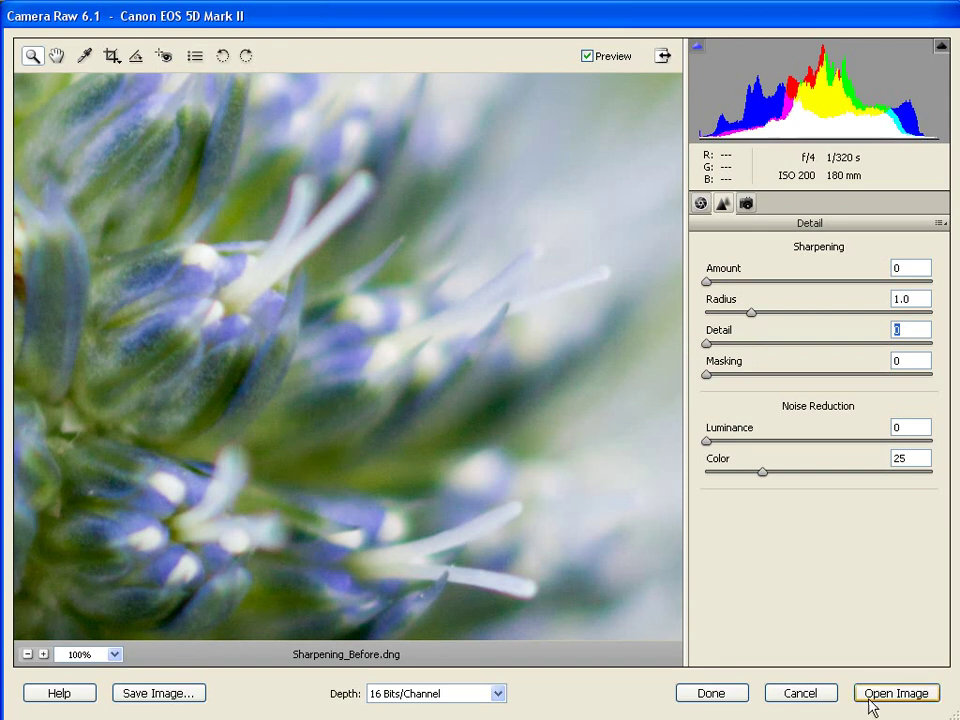
Open the raw photo for editing, convert it to 8 bits/channel and duplicate its background, unlocked as Layer 0.
left_click(912, 697)
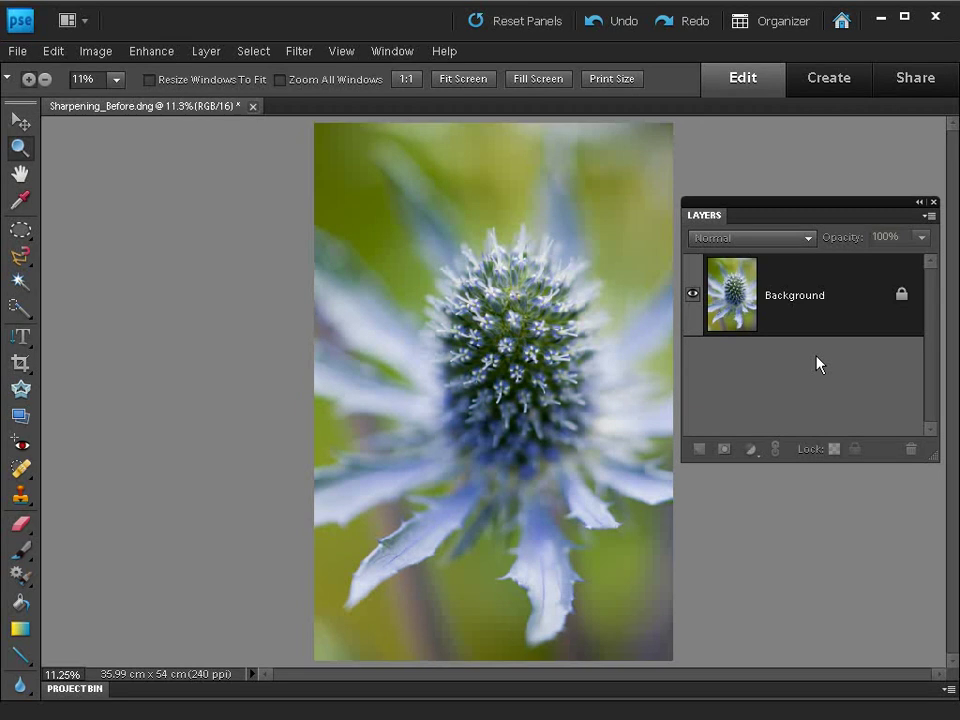
double_click(735, 290)
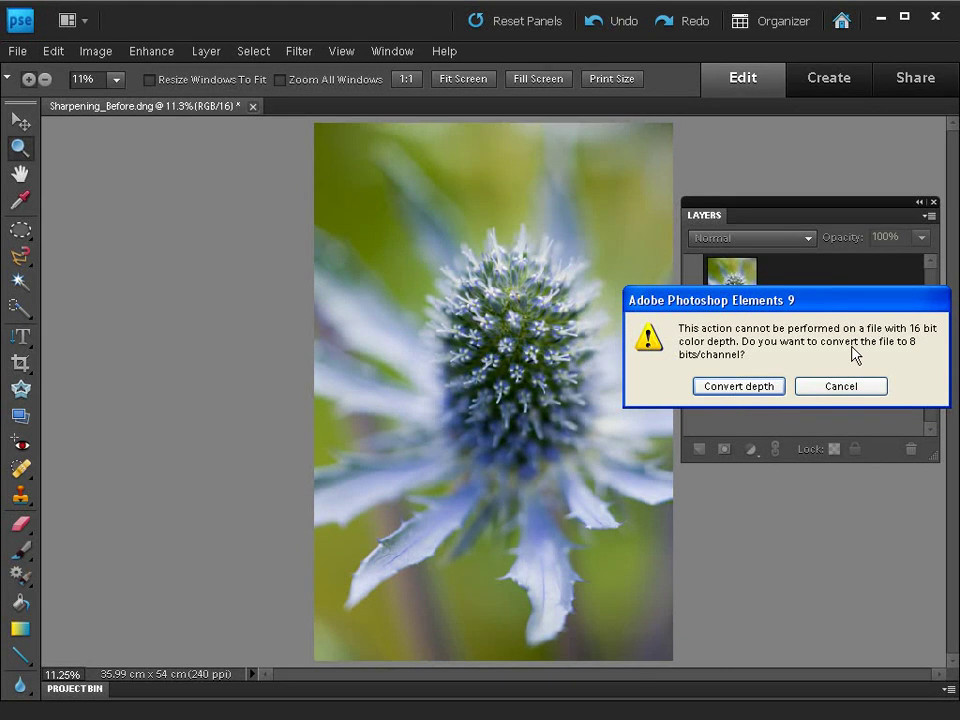
left_click(708, 390)
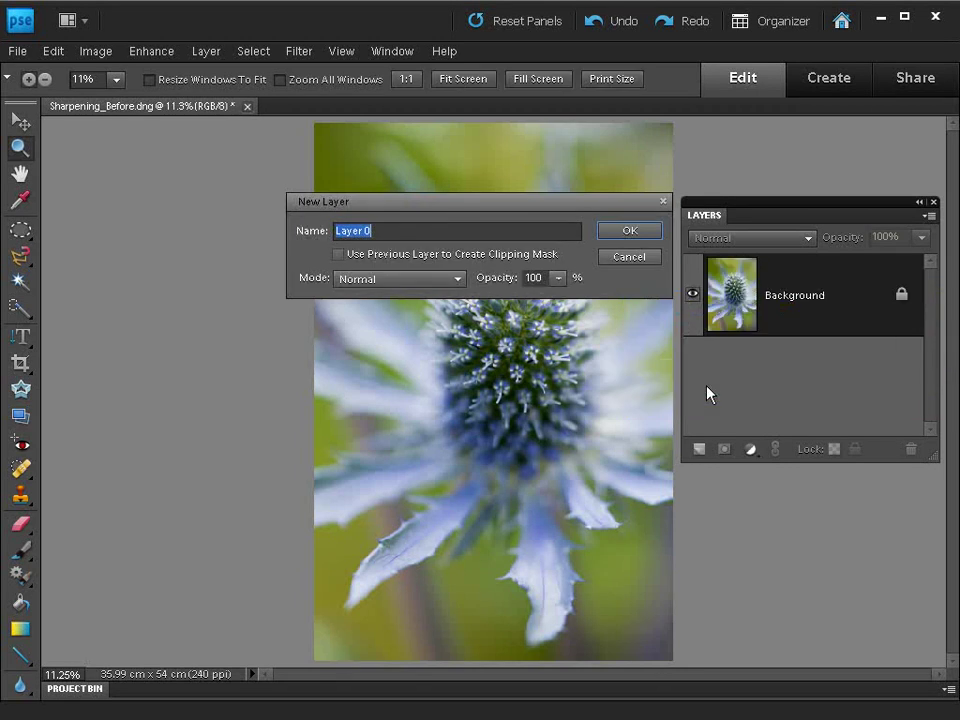
left_click(622, 232)
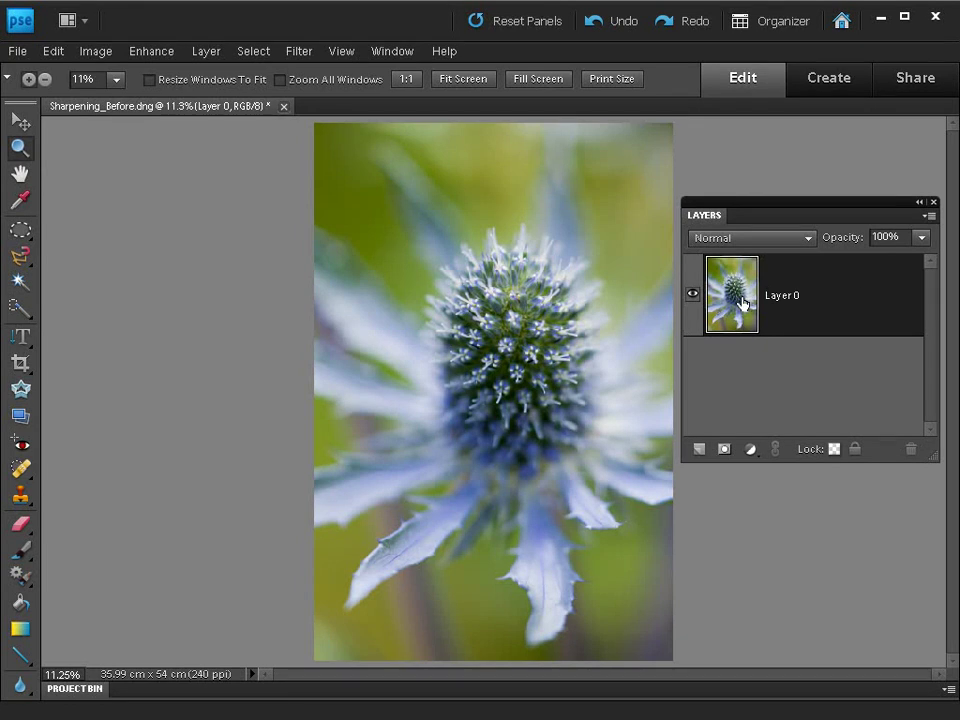
left_click_drag(743, 286, 697, 451)
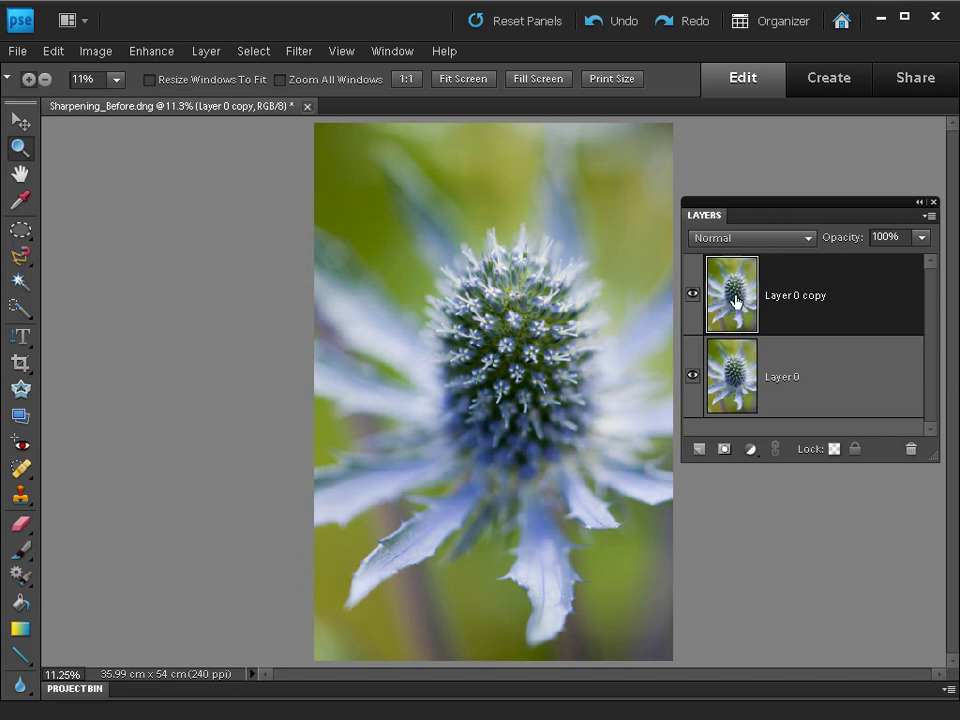
Use Adjust Sharpness on the layer copy with Amount 171% and Radius 1.9 pixels, previewing the flower head's in-focus detail.
left_click(152, 52)
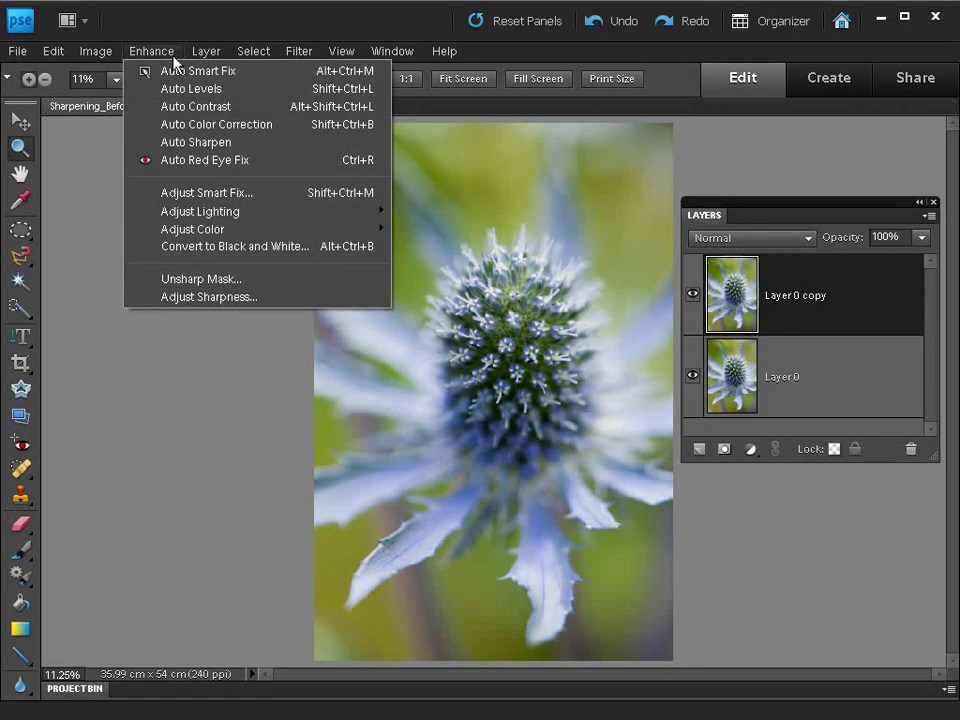
left_click(238, 297)
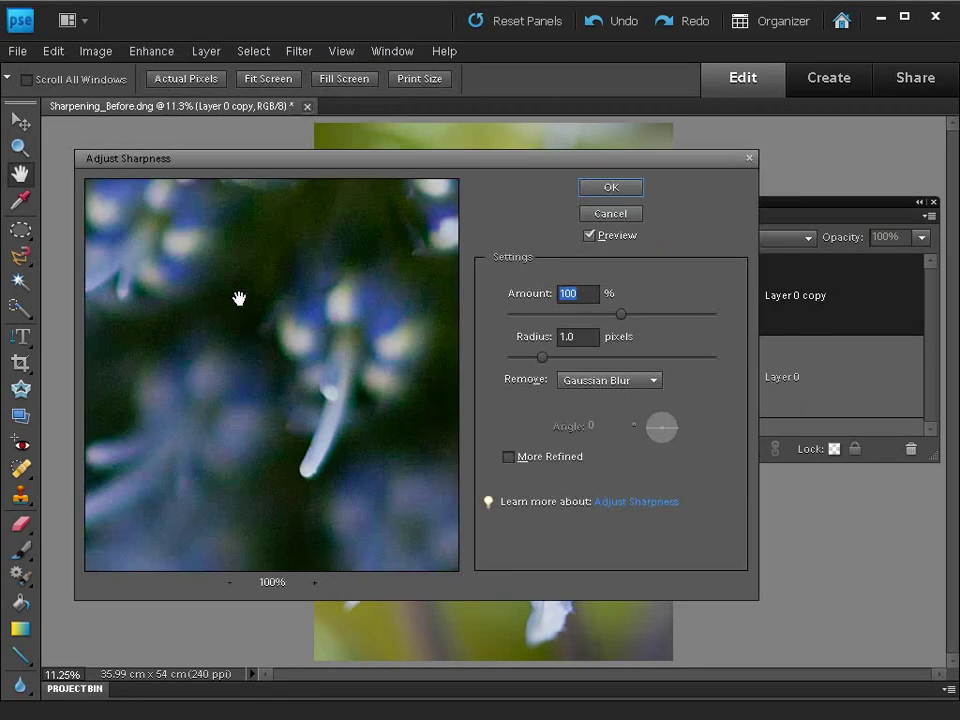
left_click_drag(359, 218, 235, 438)
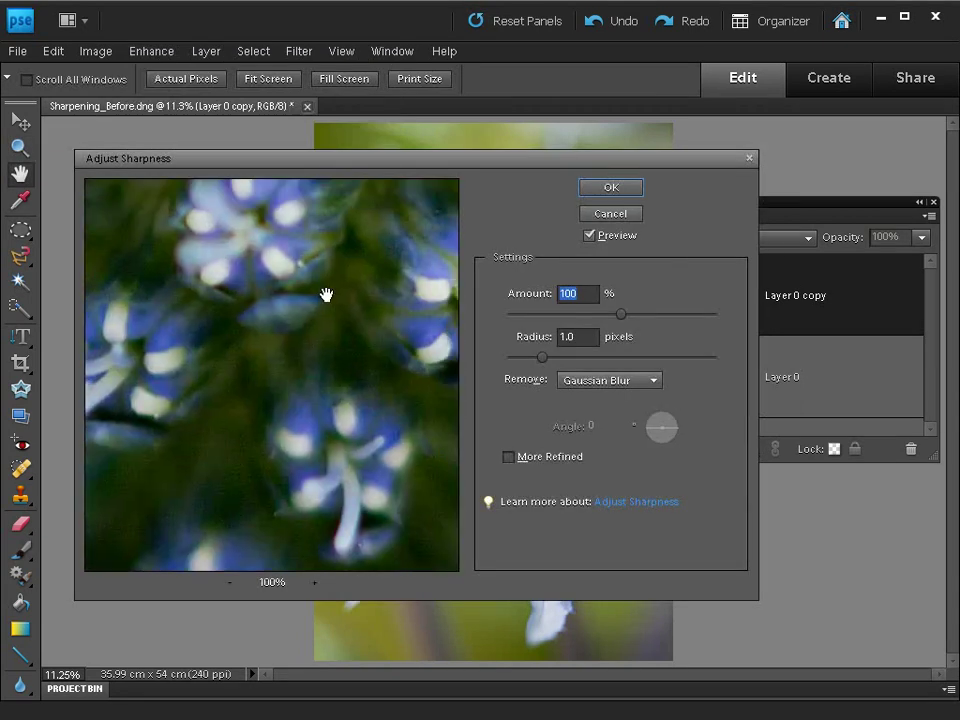
left_click_drag(326, 294, 246, 460)
left_click_drag(302, 309, 225, 415)
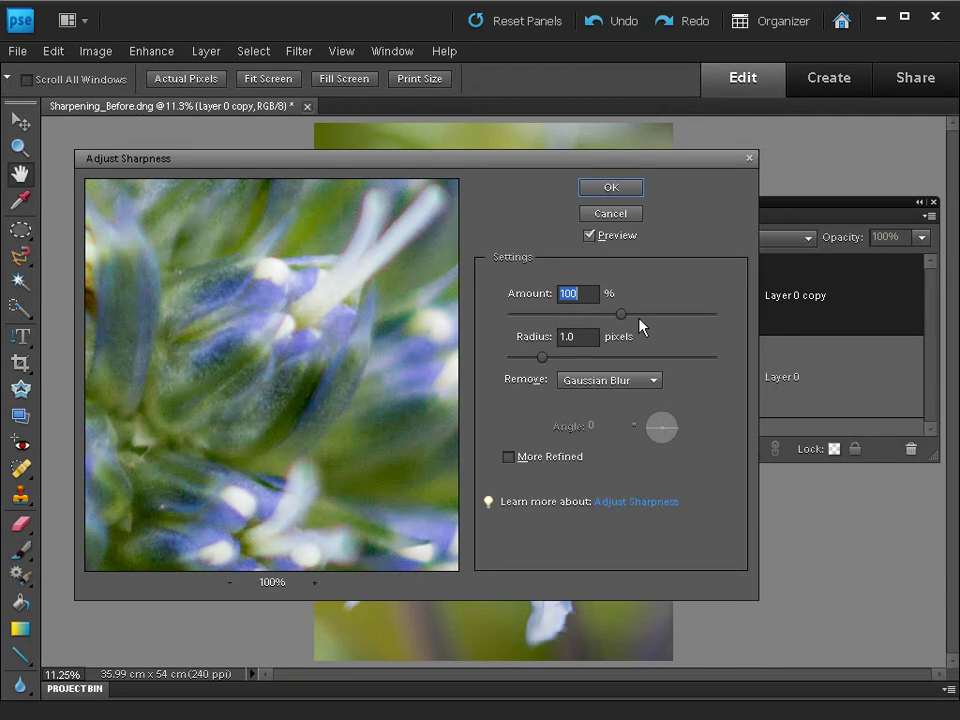
left_click_drag(618, 318, 667, 320)
left_click_drag(664, 320, 662, 320)
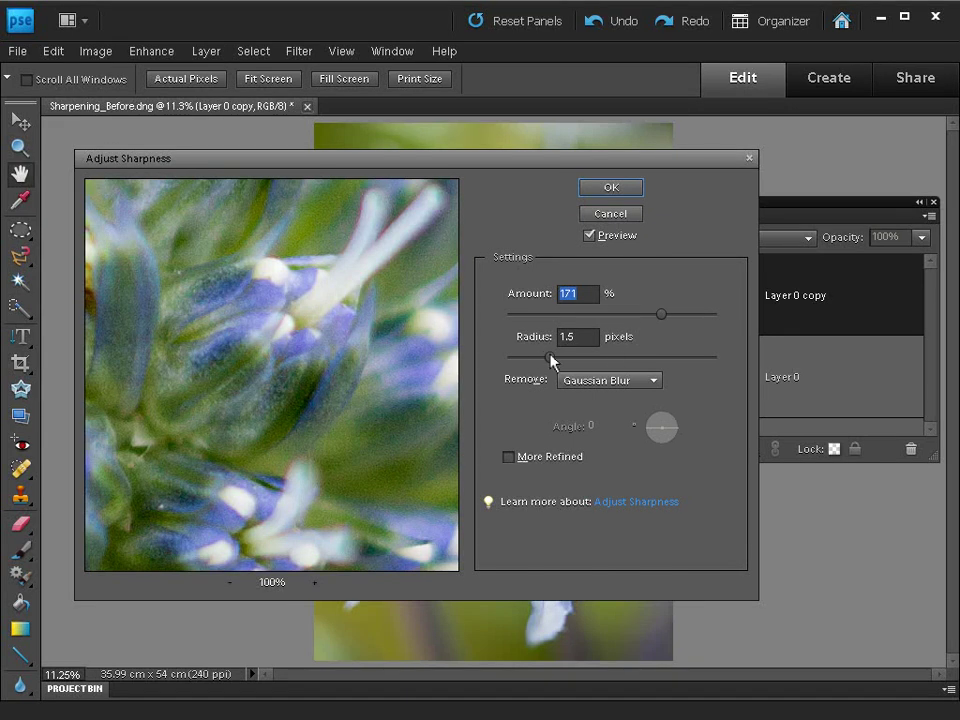
left_click_drag(552, 362, 652, 362)
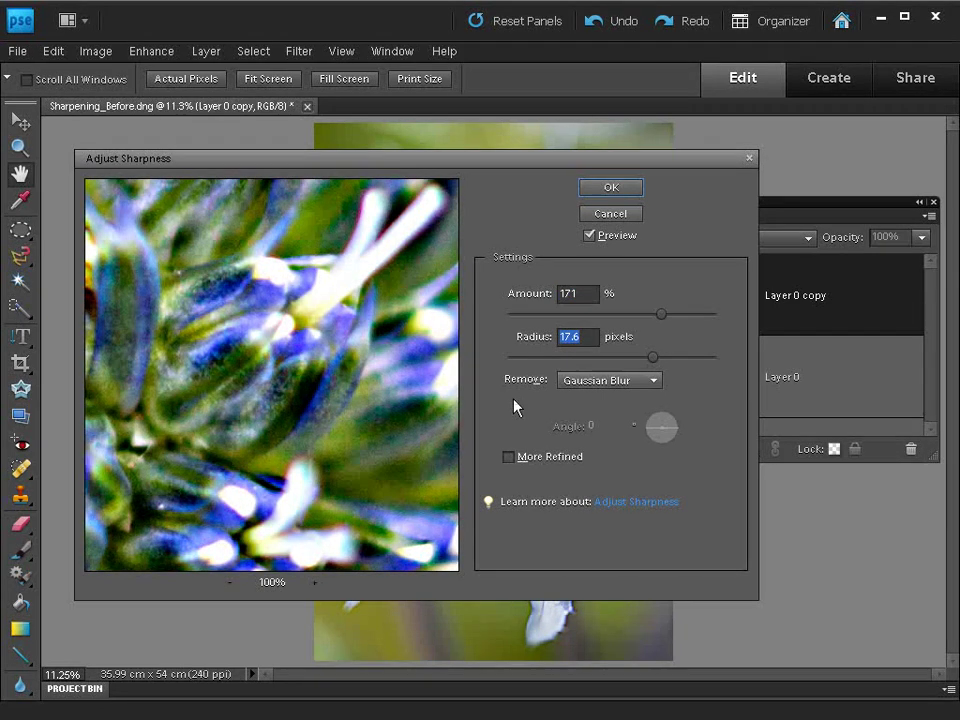
type("1")
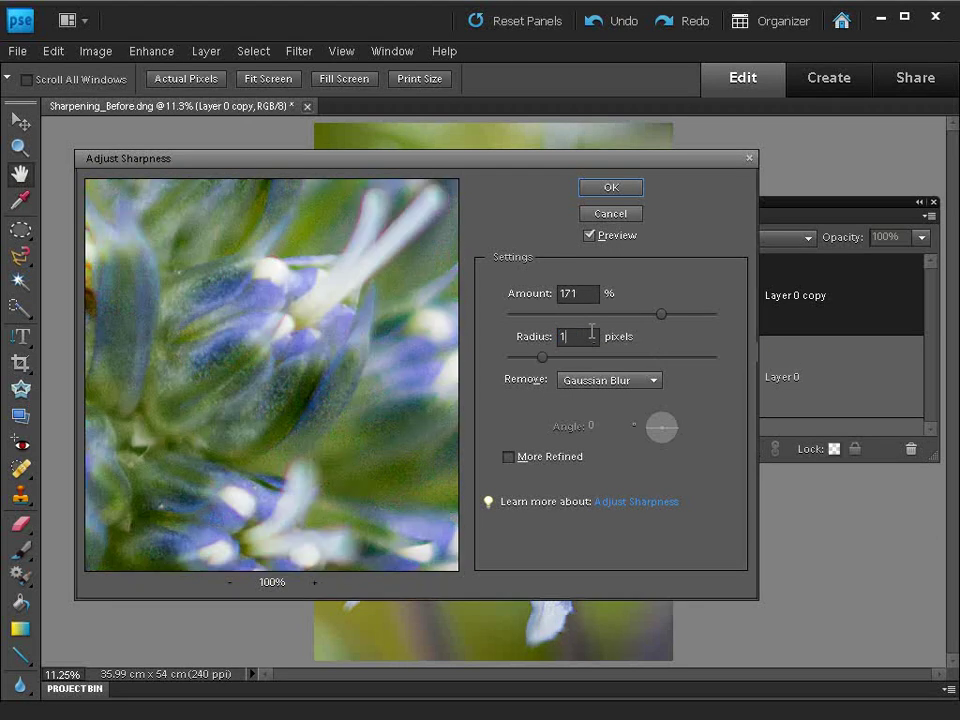
type(".9")
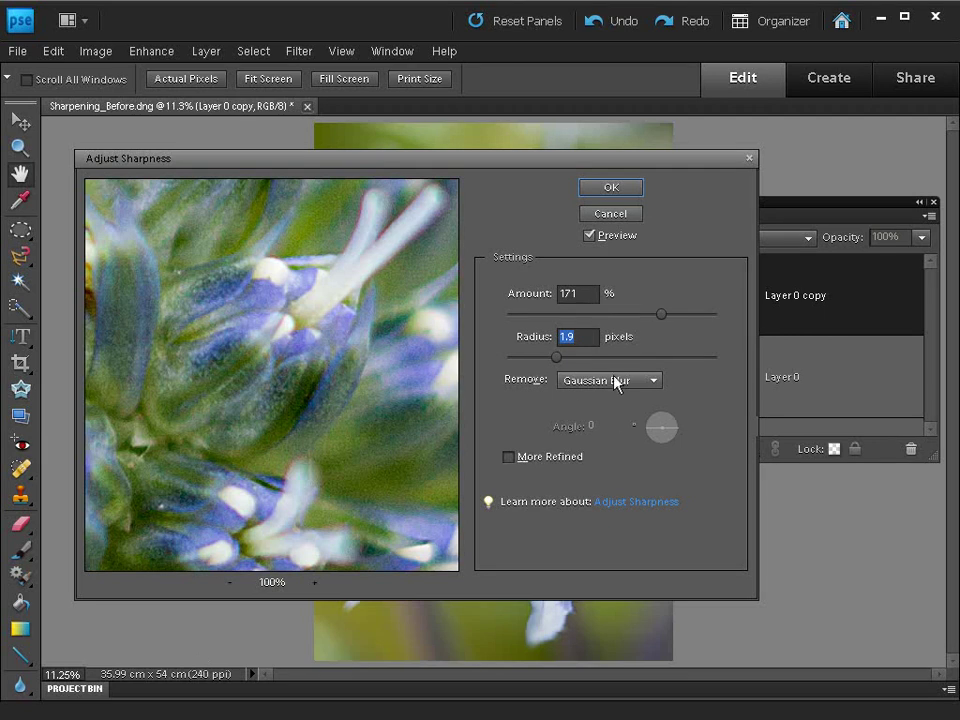
Make the sharpening remove Lens Blur, try More Refined but leave it off, and apply the sharpening to the layer copy.
left_click(580, 385)
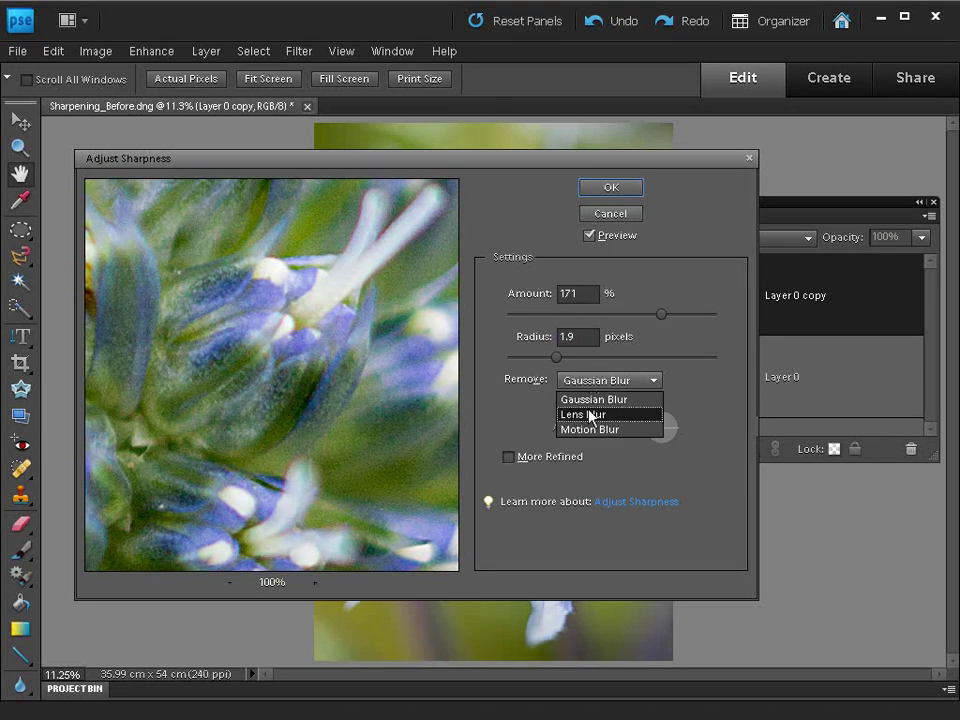
left_click(591, 414)
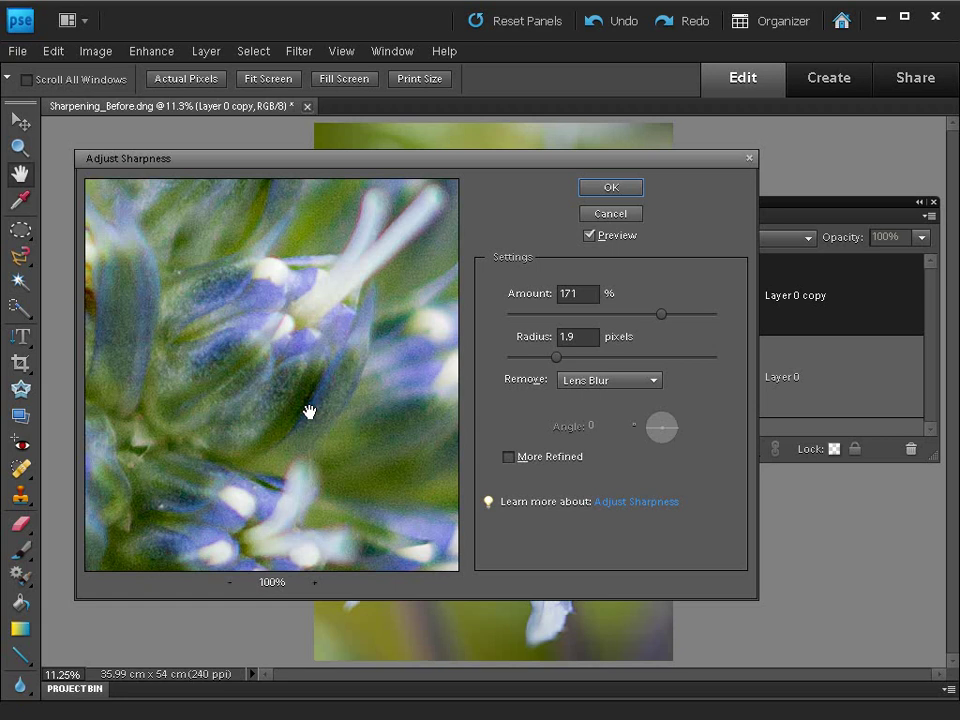
left_click(509, 457)
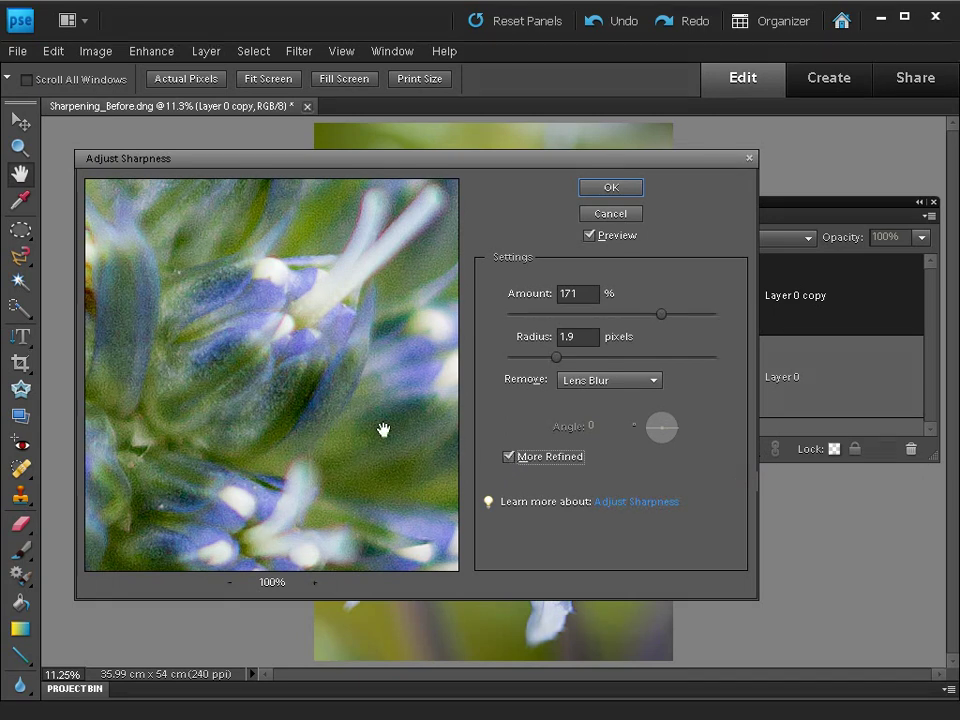
left_click(508, 455)
left_click(614, 189)
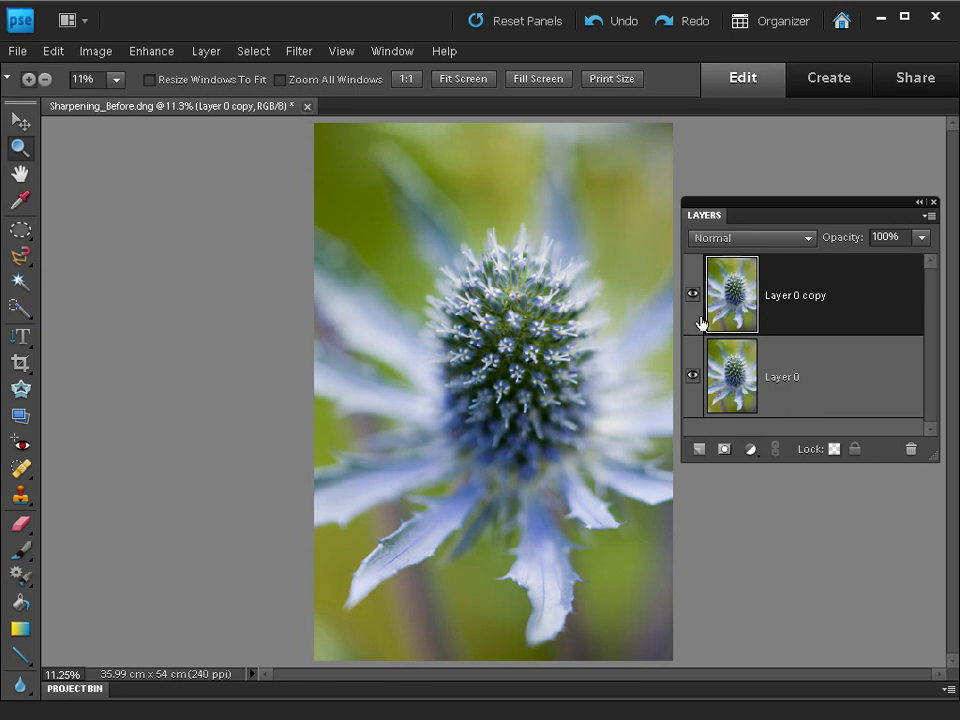
Compare the flower head's fine detail at 100% zoom with and without the sharpened layer copy.
right_click(403, 281)
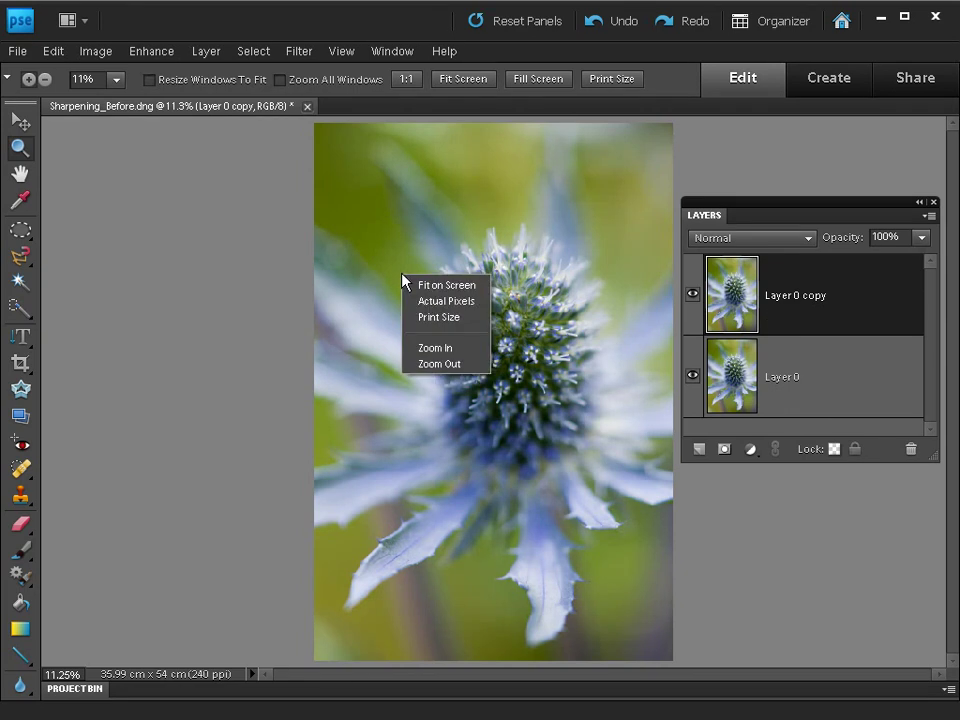
left_click(447, 301)
left_click_drag(514, 238, 256, 441)
left_click_drag(531, 311, 311, 521)
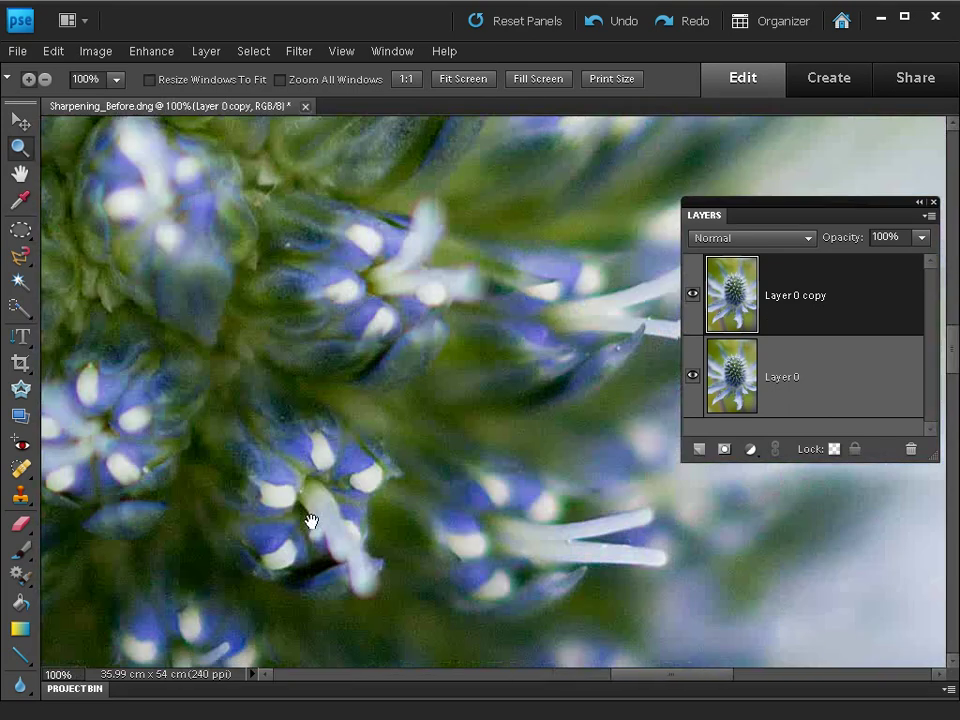
left_click_drag(488, 255, 322, 532)
left_click_drag(455, 295, 566, 307)
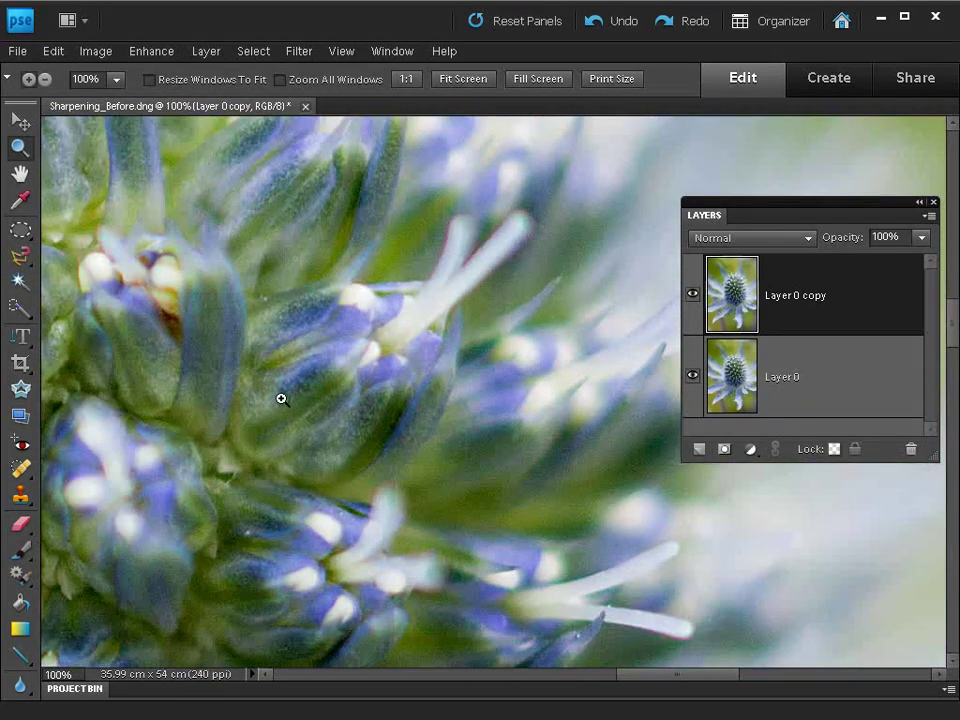
left_click(690, 296)
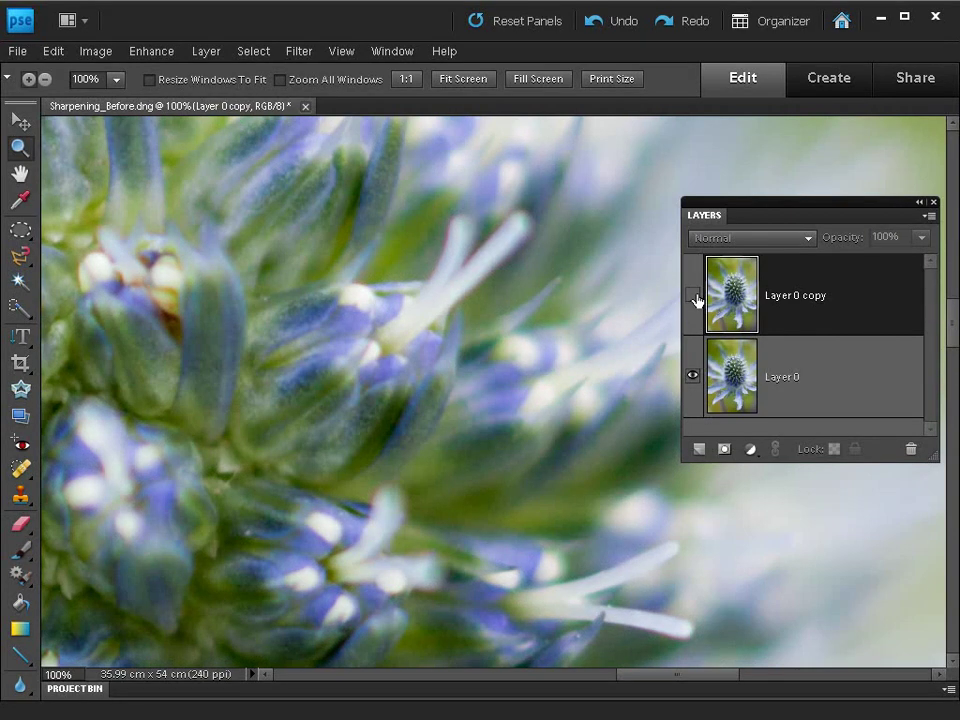
left_click(695, 298)
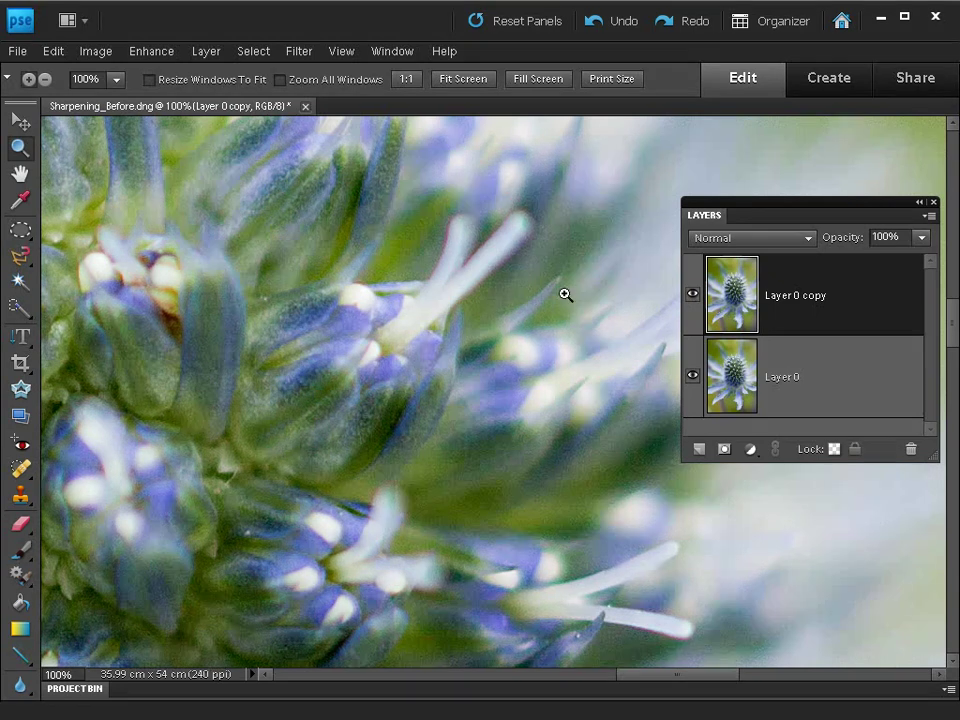
Compare the blurred green background at 100% zoom with and without the sharpened layer copy, and return to the flower head.
key("space")
left_click_drag(566, 236, 292, 311)
left_click_drag(516, 204, 296, 394)
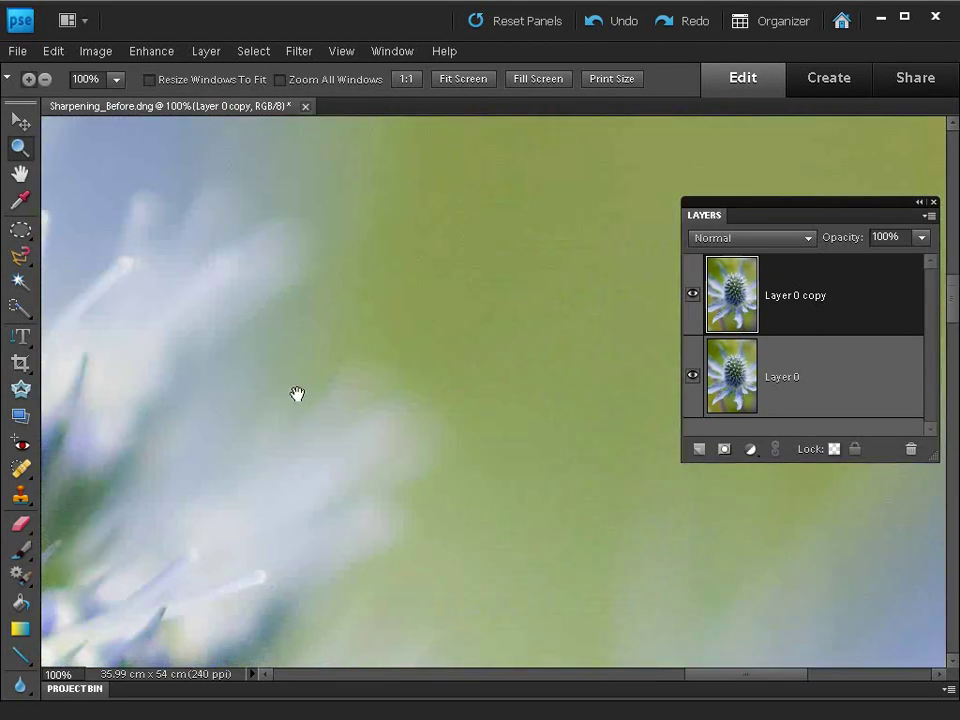
left_click_drag(545, 288, 474, 418)
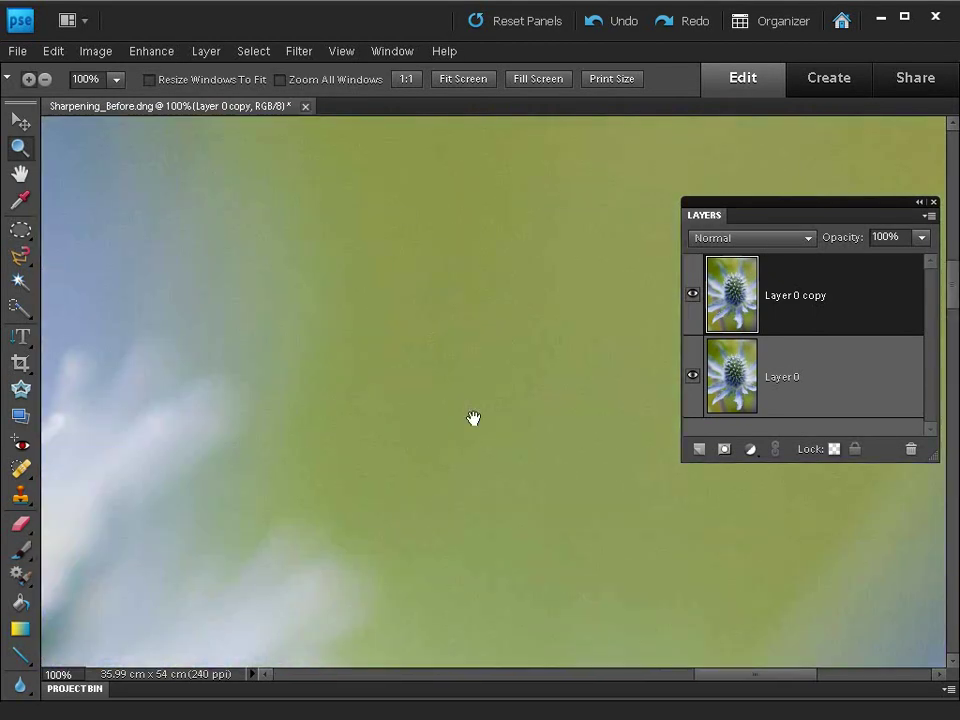
left_click(692, 296)
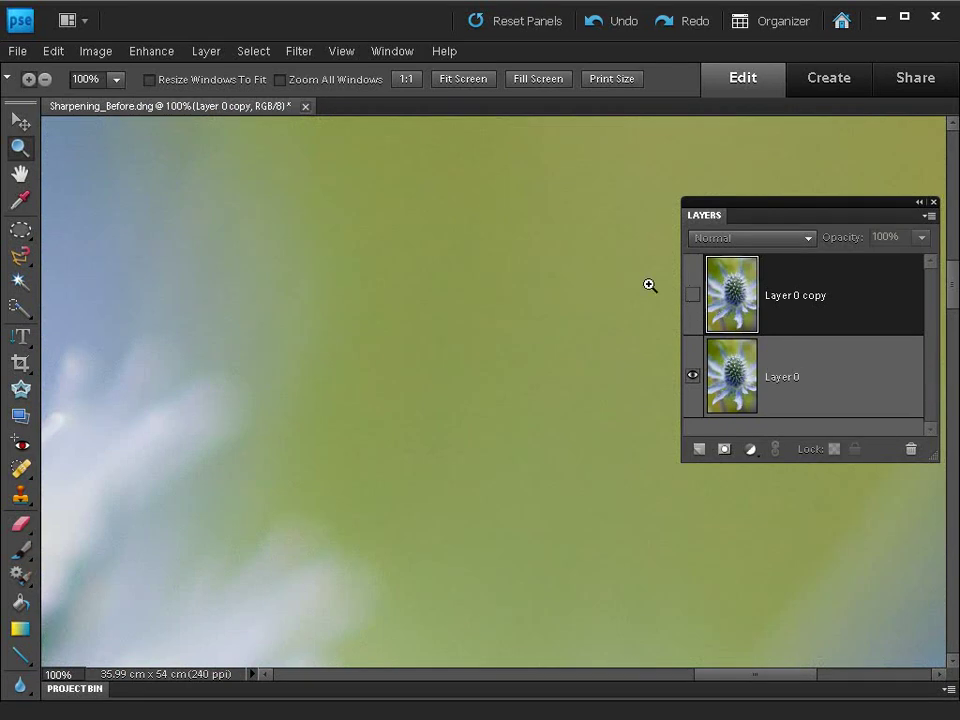
left_click(692, 295)
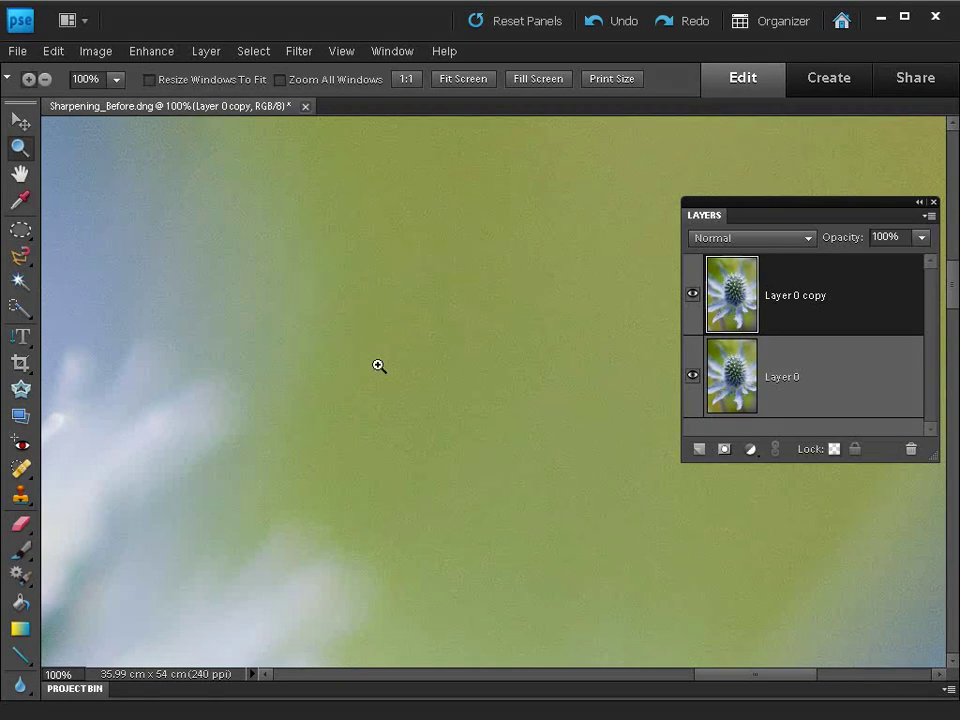
left_click_drag(339, 548, 627, 258)
left_click_drag(397, 421, 613, 289)
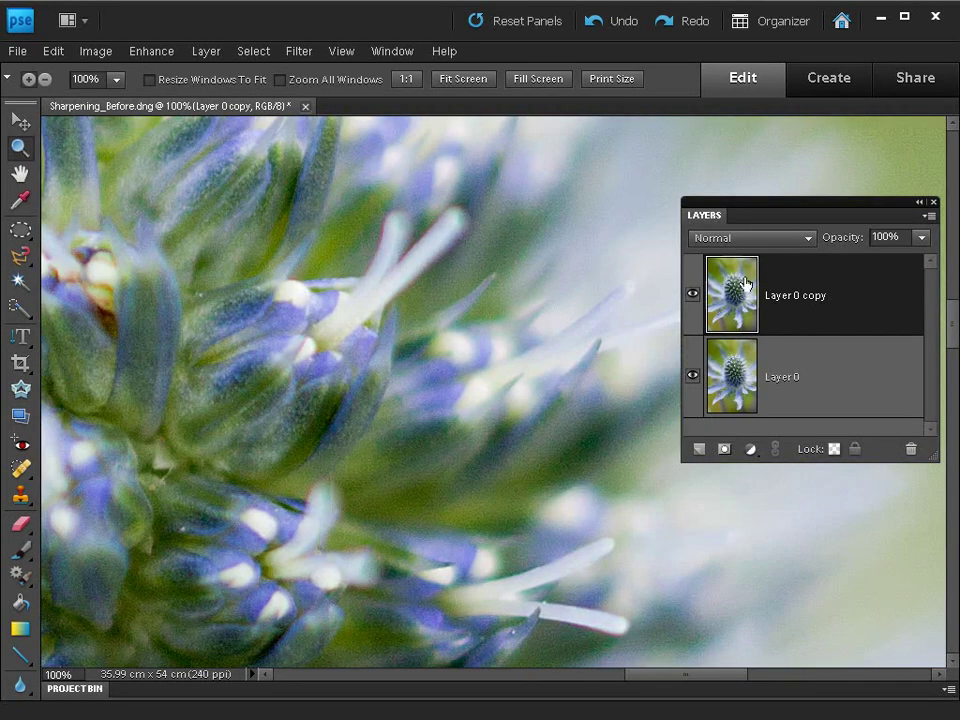
Add a layer mask to the sharpened layer copy and invert it to black to hide the sharpening.
key("v")
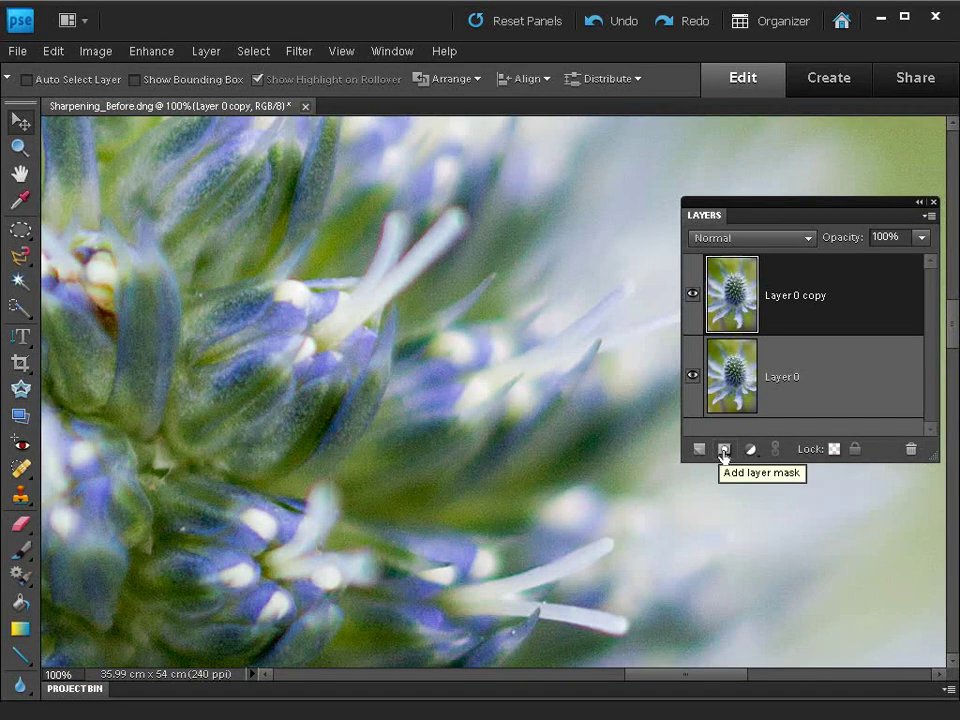
left_click(723, 450)
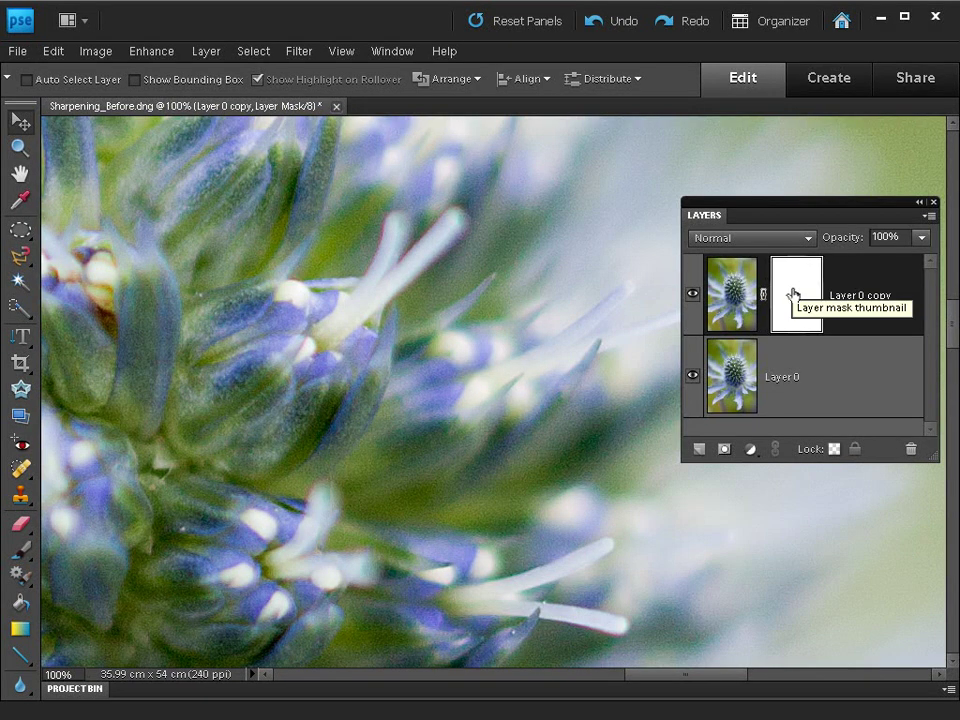
key("ctrl+i")
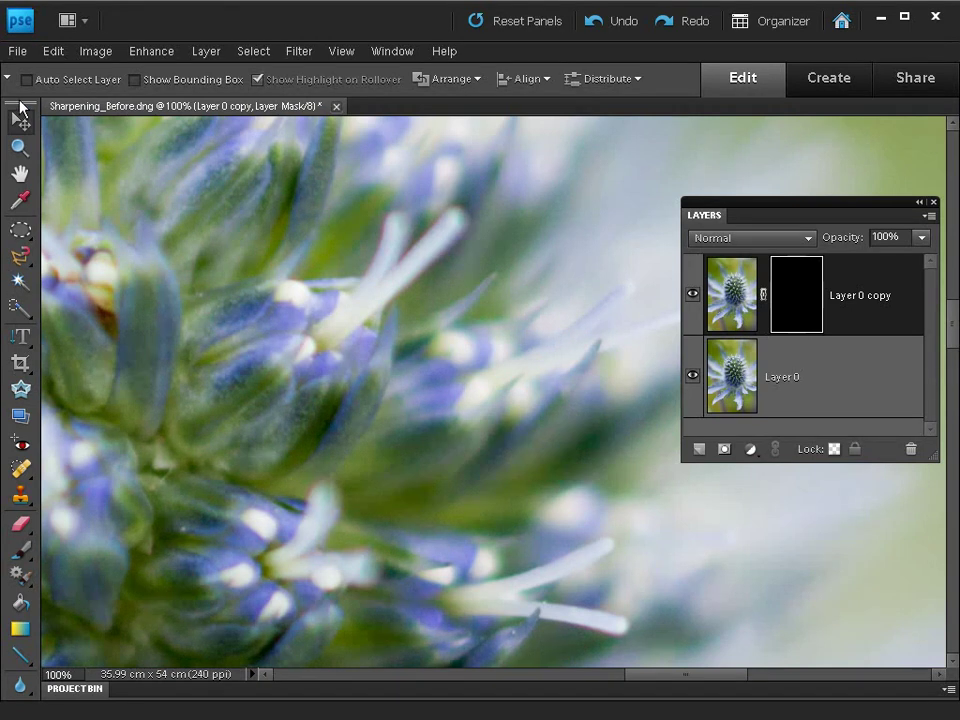
Undock the toolbox to expose the colour swatches, and set up the Brush with Soft Round 300 pixels and white foreground.
left_click_drag(21, 105, 56, 152)
left_click(131, 124)
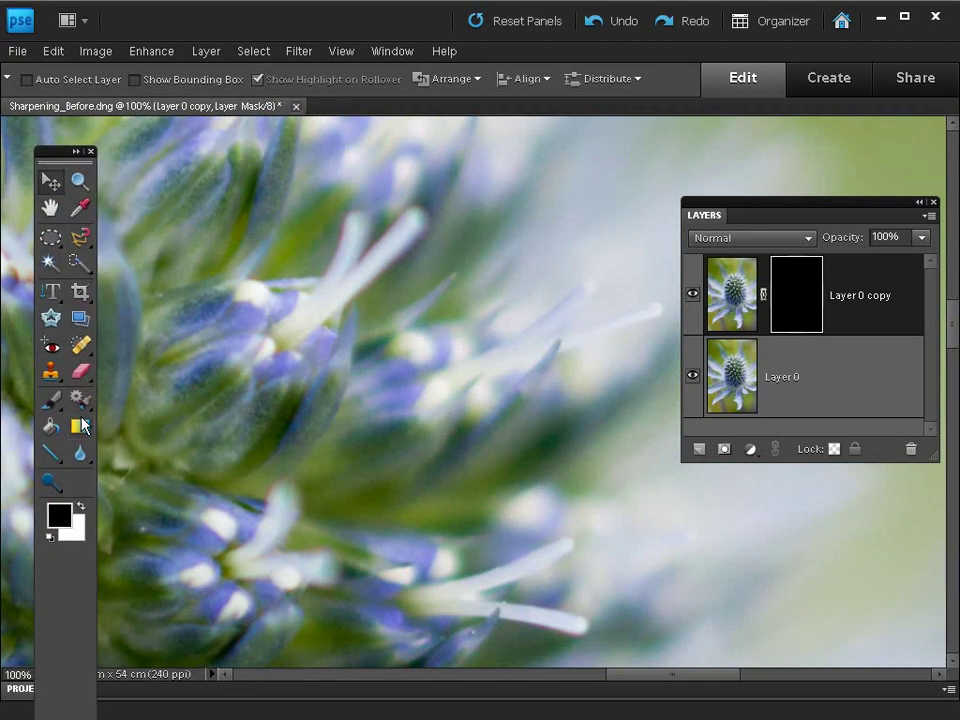
left_click(50, 403)
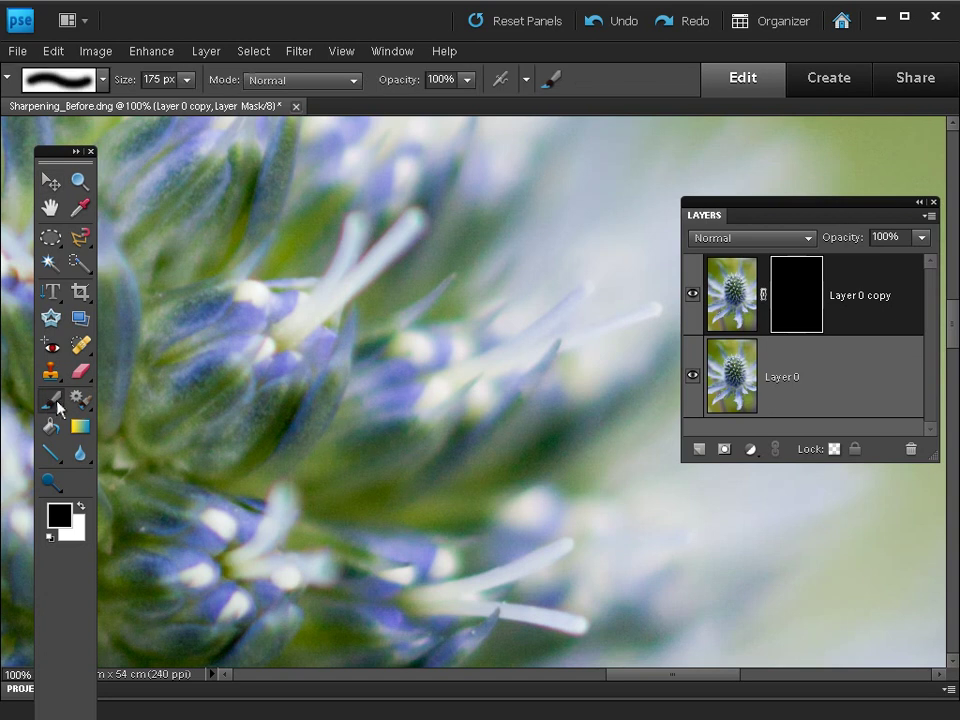
left_click(64, 90)
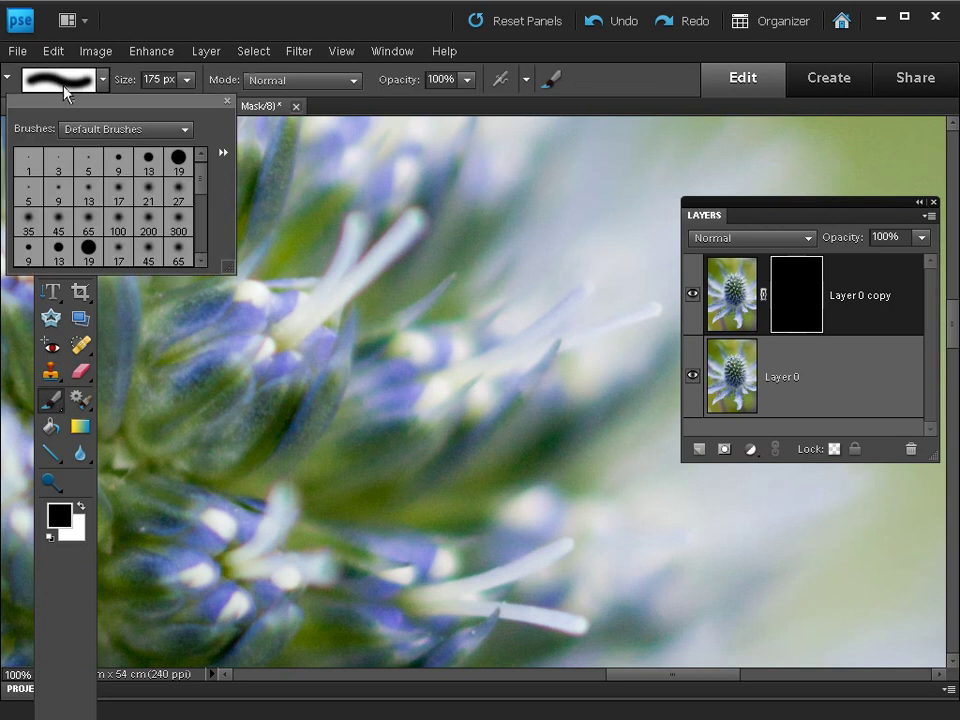
left_click(175, 222)
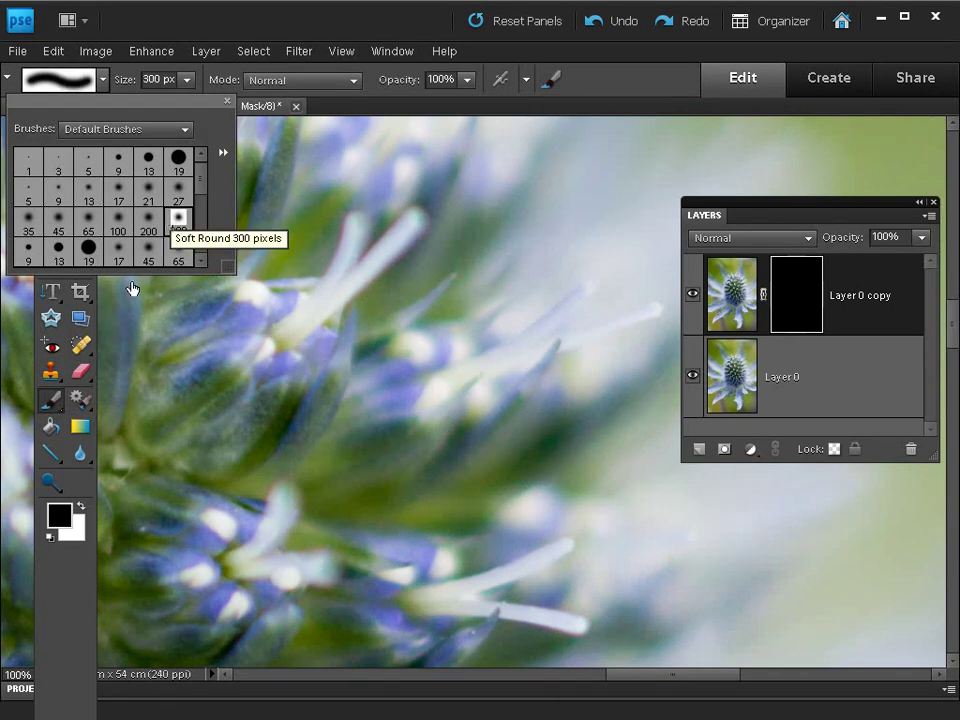
left_click(82, 512)
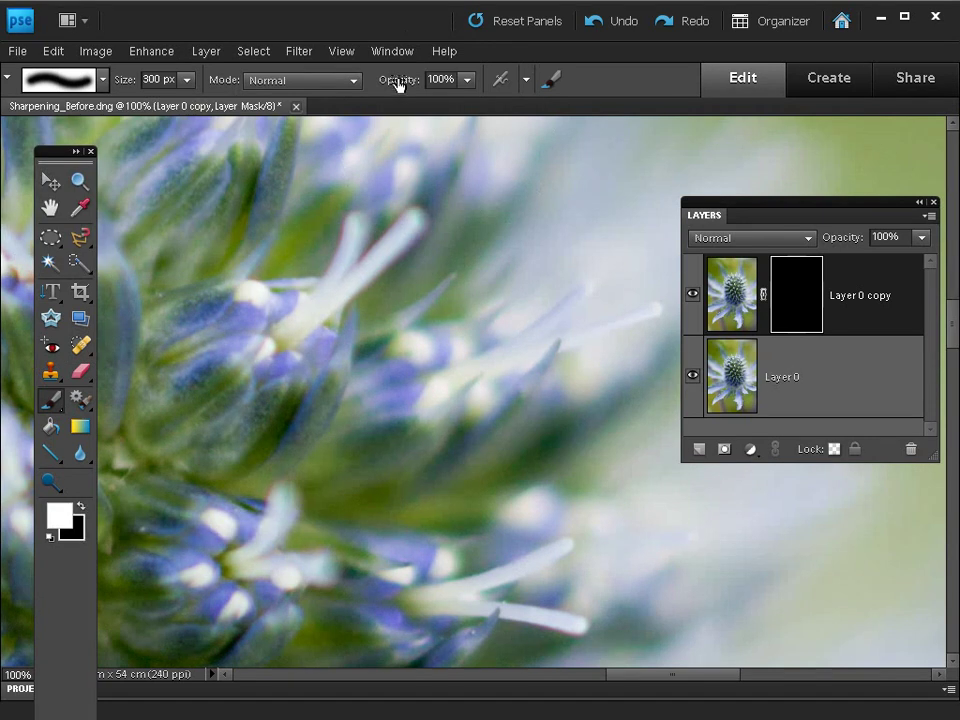
Set the brush opacity to 40% and paint white on the layer mask over the flower head's in-focus buds to reveal the sharpening.
left_click_drag(398, 86, 343, 85)
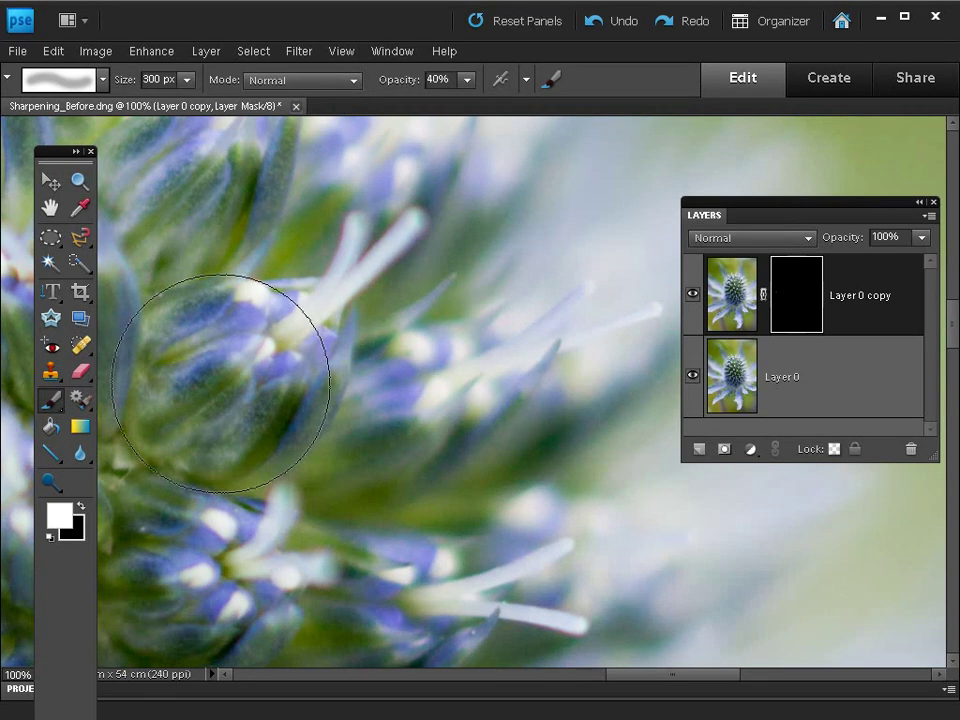
left_click(270, 374)
mouse_move(302, 358)
left_mouse_down()
mouse_move(333, 271)
mouse_move(250, 412)
mouse_move(218, 232)
mouse_move(233, 246)
mouse_move(254, 372)
mouse_move(507, 366)
mouse_move(568, 384)
left_mouse_up()
key("space")
mouse_move(409, 325)
left_mouse_down()
mouse_move(429, 341)
mouse_move(351, 272)
mouse_move(213, 358)
mouse_move(150, 298)
left_mouse_up()
mouse_move(329, 512)
left_mouse_down()
mouse_move(433, 497)
mouse_move(505, 386)
mouse_move(579, 503)
mouse_move(740, 551)
left_mouse_up()
key("space")
mouse_move(483, 449)
left_mouse_down()
mouse_move(476, 356)
mouse_move(495, 252)
mouse_move(491, 310)
mouse_move(512, 342)
mouse_move(507, 308)
mouse_move(497, 318)
mouse_move(509, 299)
mouse_move(543, 301)
mouse_move(475, 462)
mouse_move(495, 496)
mouse_move(504, 332)
left_mouse_up()
key("space")
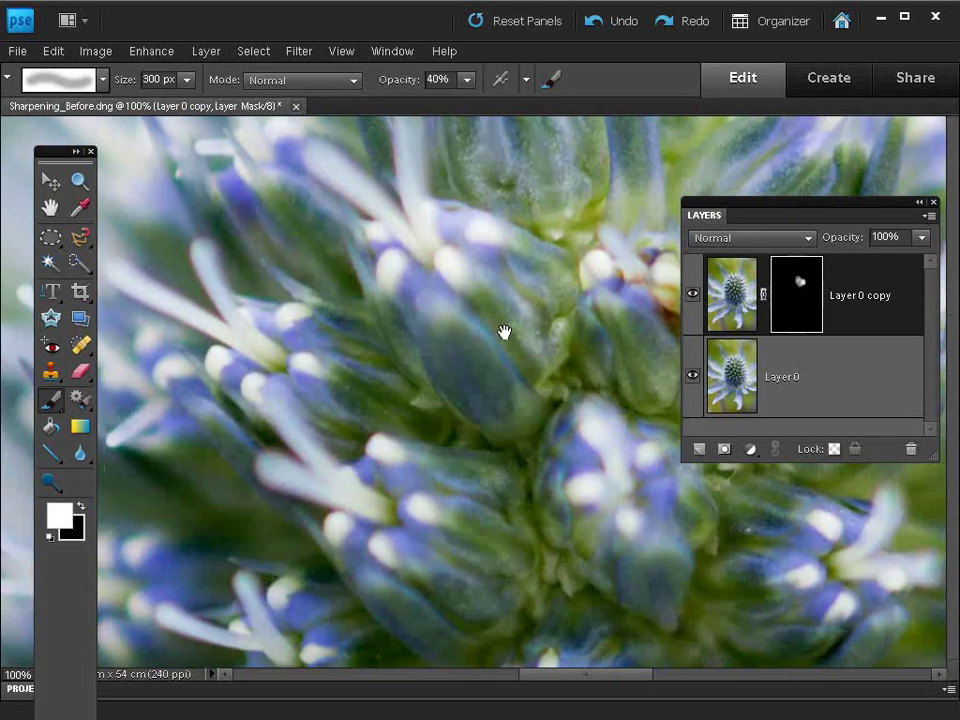
mouse_move(308, 305)
left_mouse_down()
mouse_move(386, 377)
mouse_move(401, 354)
mouse_move(321, 298)
left_mouse_up()
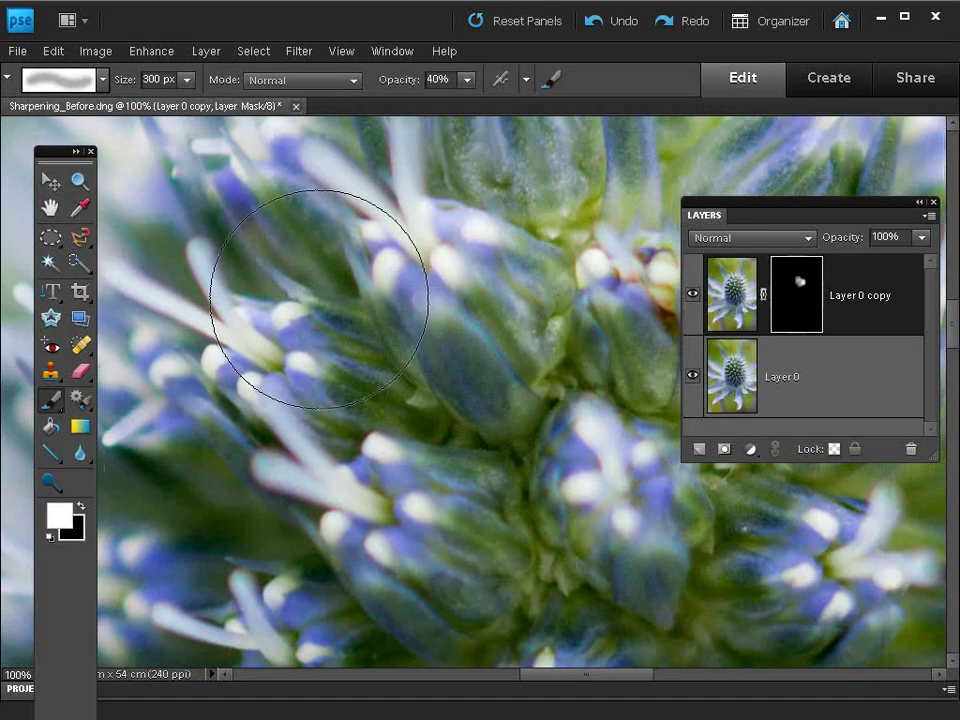
key("space")
left_click_drag(501, 257, 279, 372)
key("space")
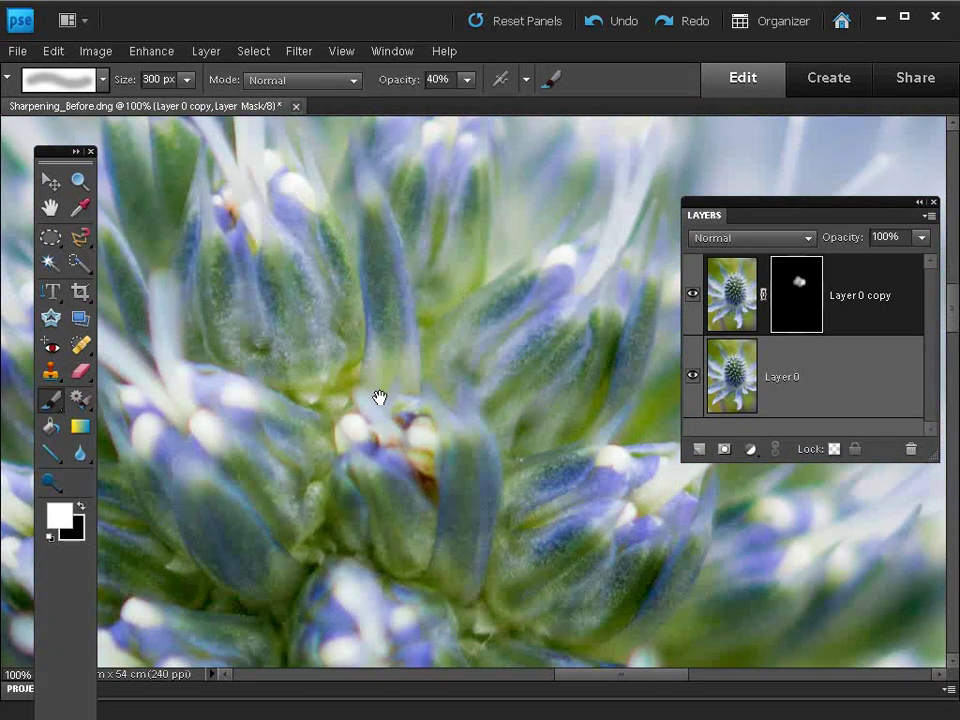
mouse_move(379, 396)
left_mouse_down()
mouse_move(452, 144)
mouse_move(308, 154)
left_mouse_up()
left_click_drag(428, 390, 257, 379)
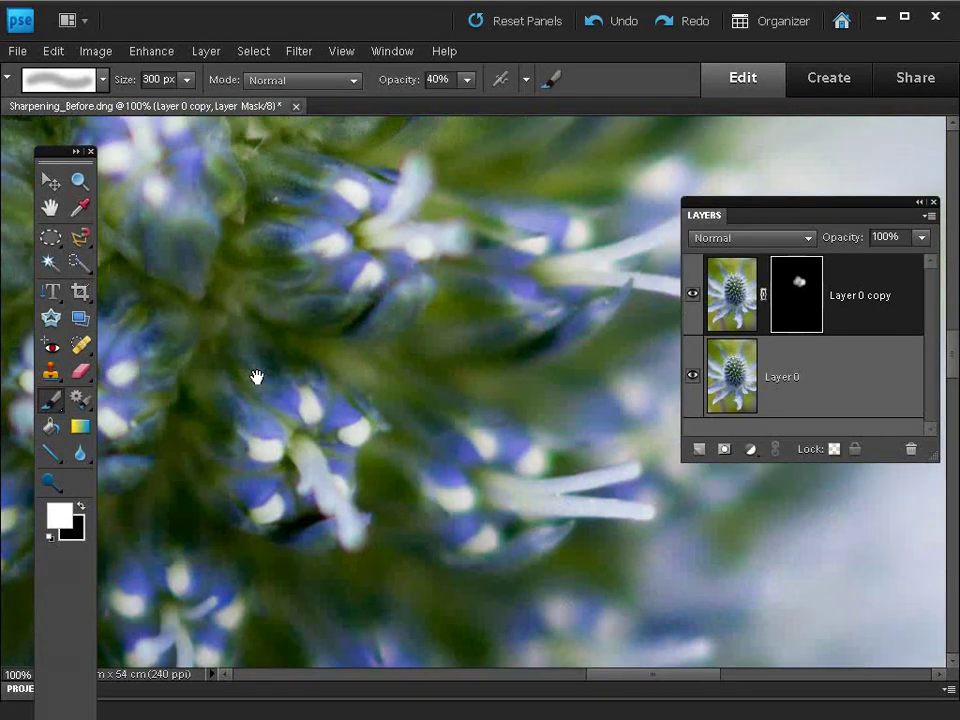
left_click_drag(312, 226, 249, 148)
key("space")
left_click_drag(249, 138, 191, 424)
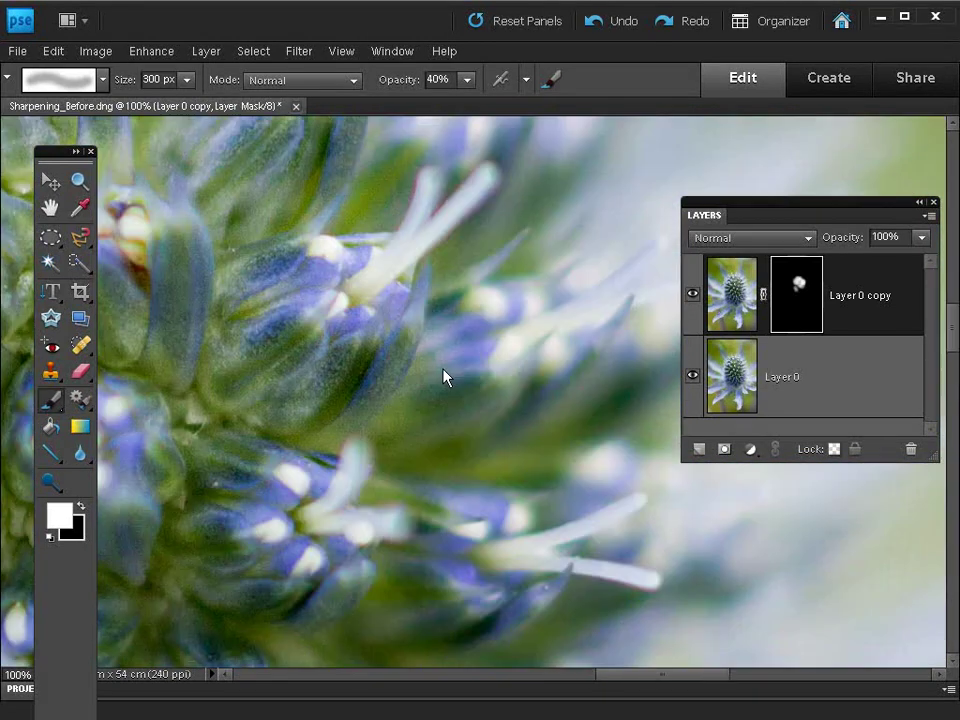
mouse_move(340, 370)
left_mouse_down()
mouse_move(292, 333)
mouse_move(321, 325)
mouse_move(332, 357)
left_mouse_up()
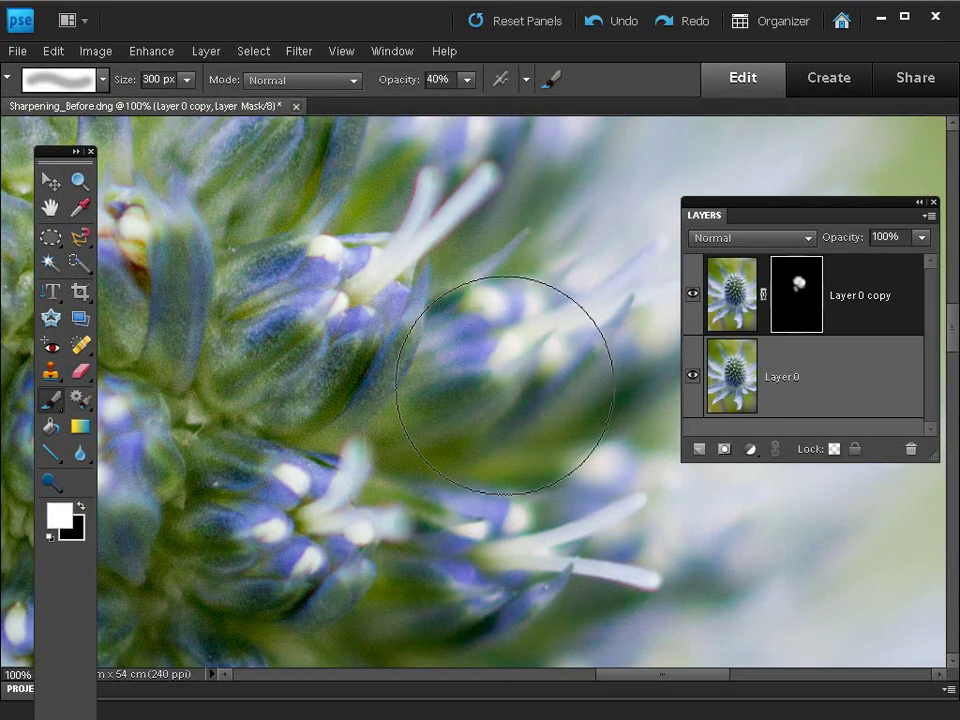
Fit the whole image in view and briefly hide Layer 0 to examine which areas of the sharpened copy are revealed.
key("ctrl+0")
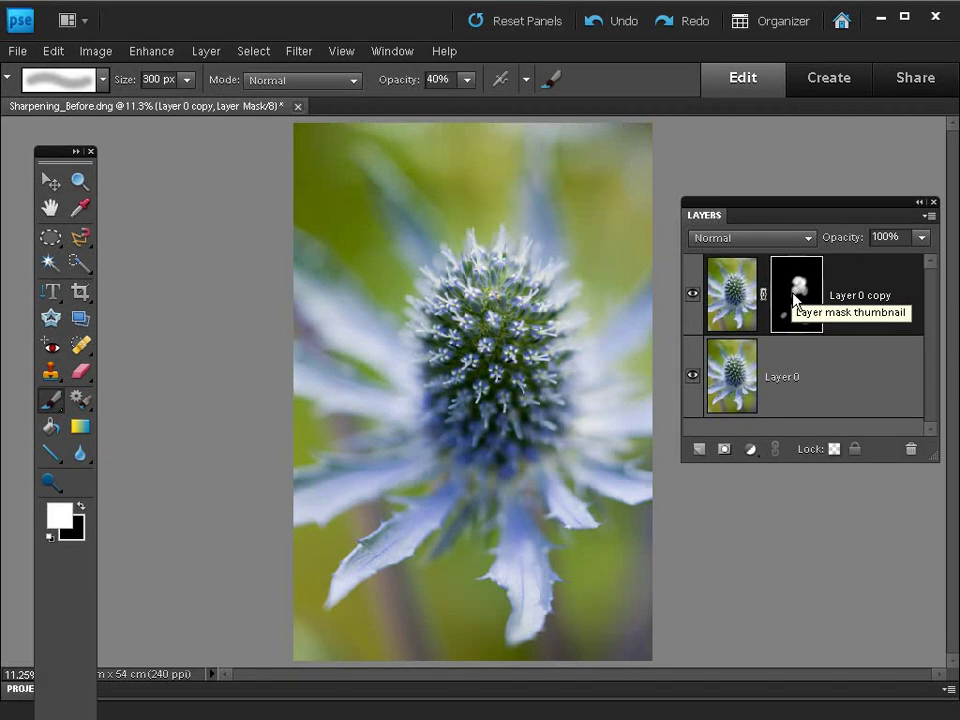
left_click(699, 377)
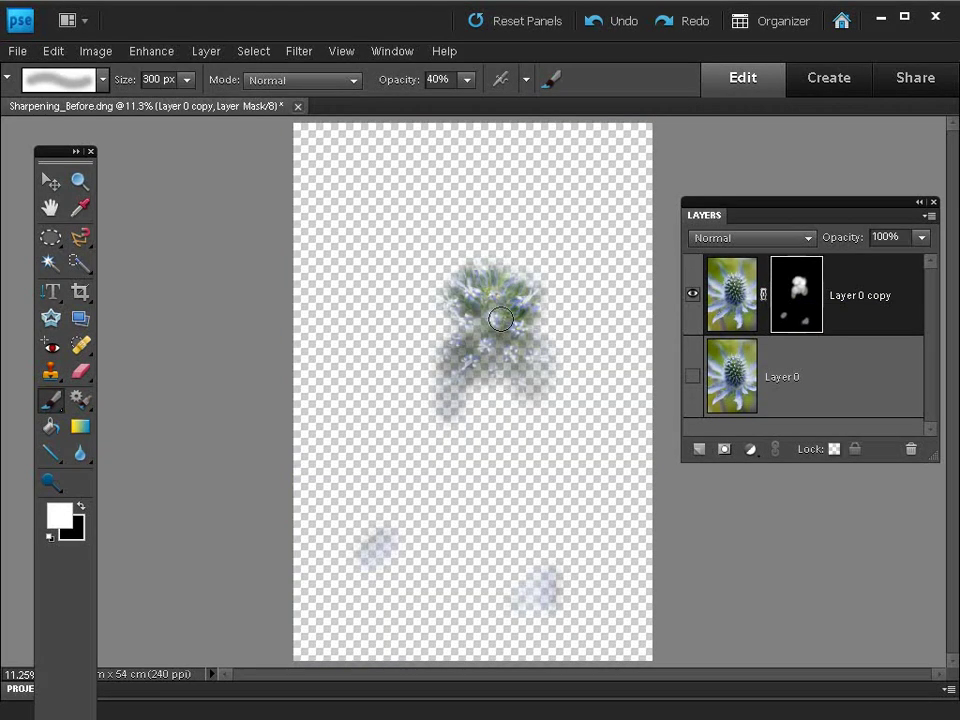
left_click(692, 378)
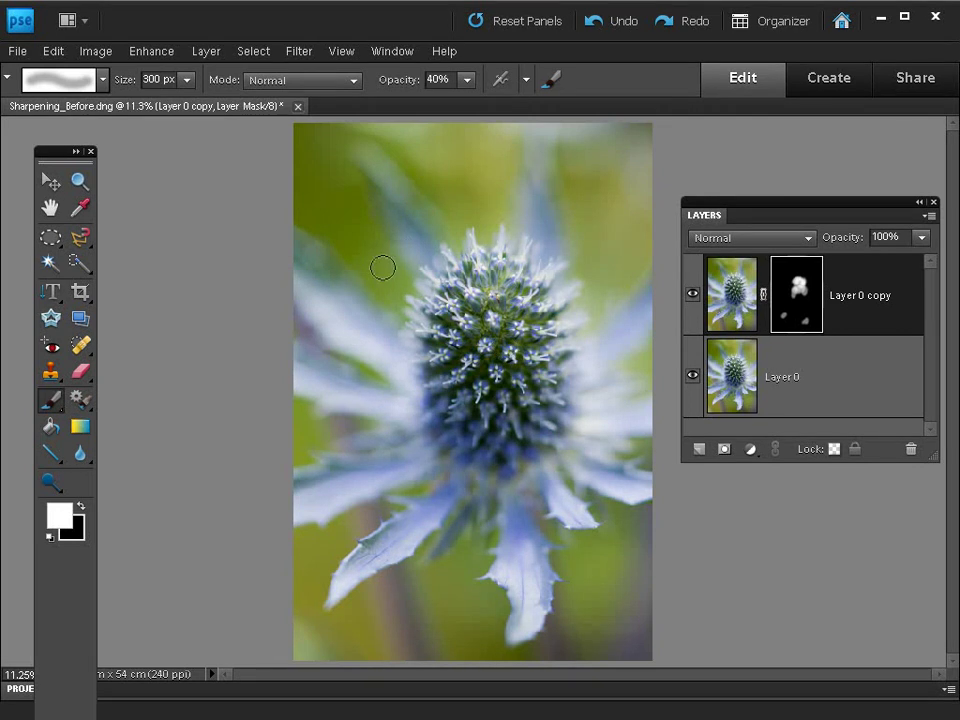
Apply Reduce Noise to Layer 0 with Strength 4, Preserve Details 0% and Reduce Color Noise 100%.
left_click(731, 293)
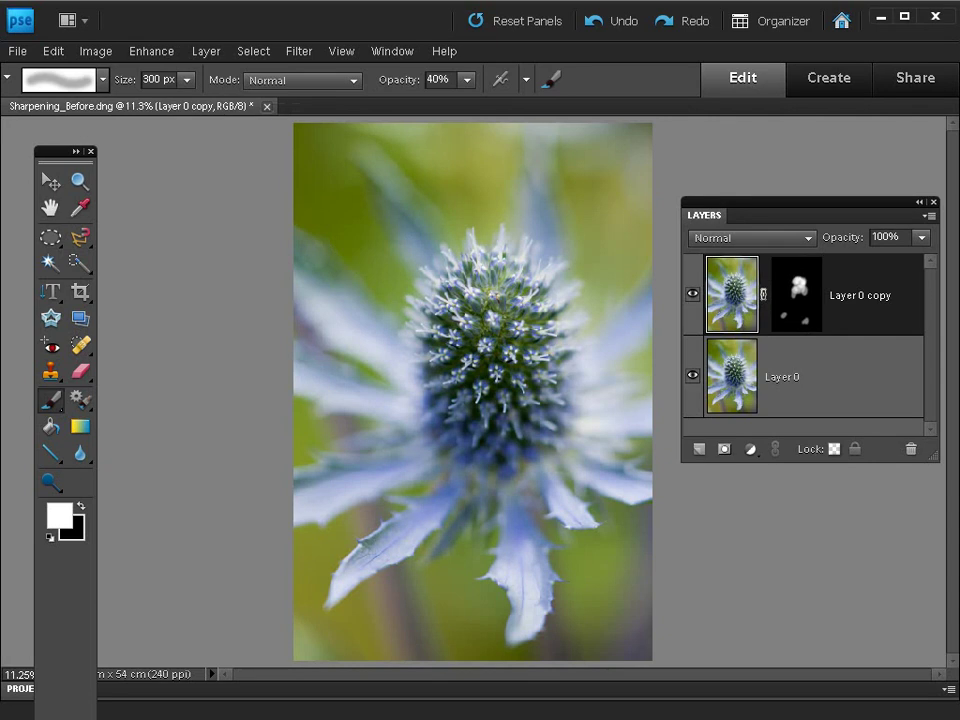
left_click(735, 377)
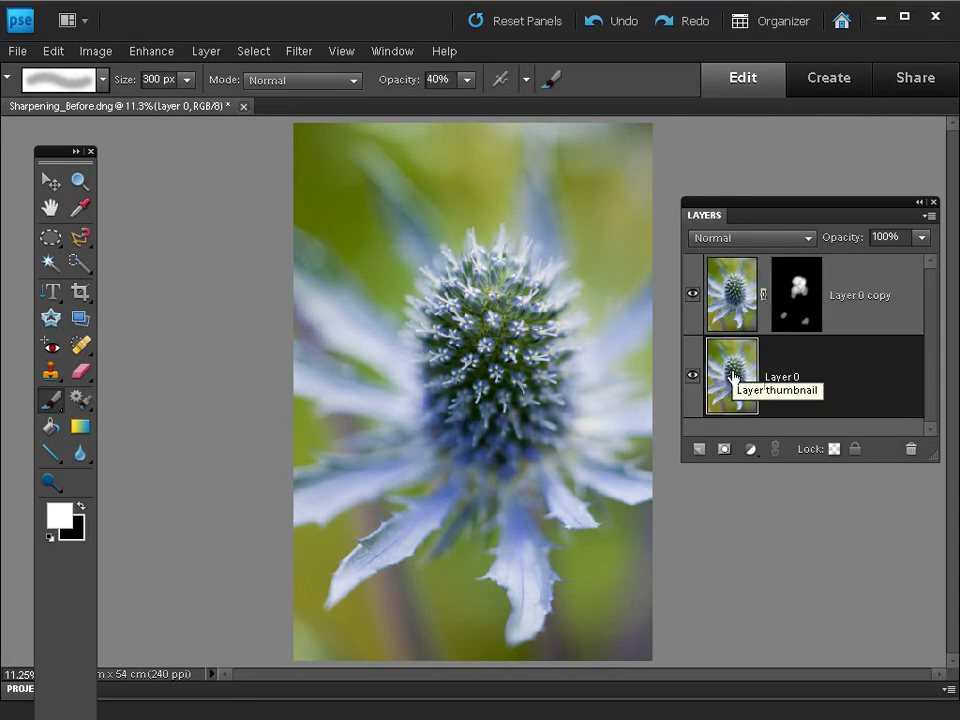
left_click(289, 54)
mouse_move(330, 246)
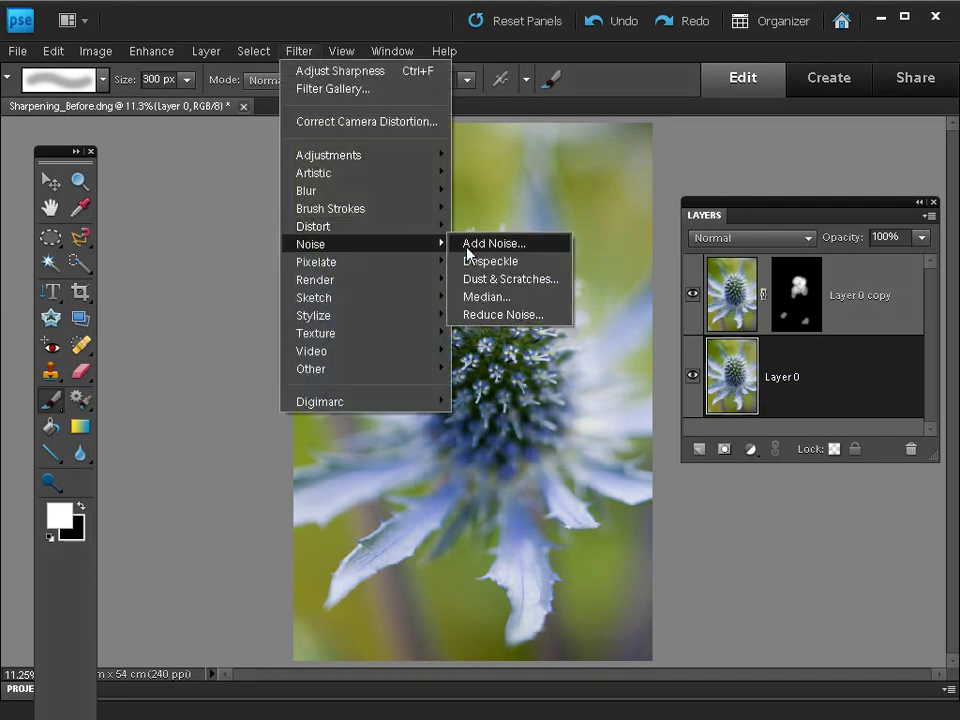
left_click(534, 307)
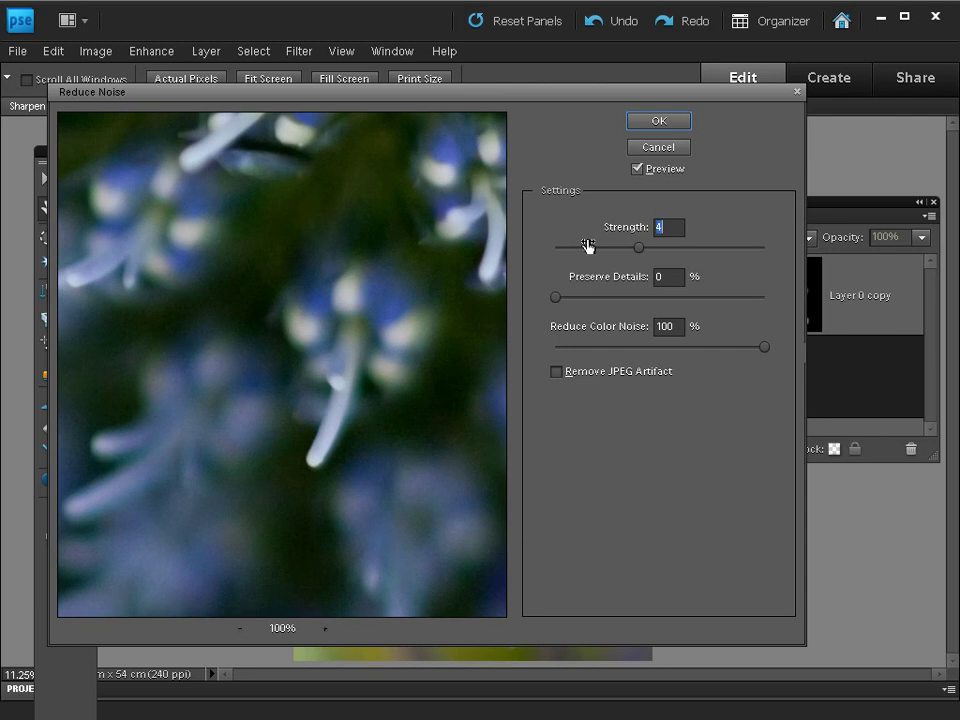
left_click(676, 122)
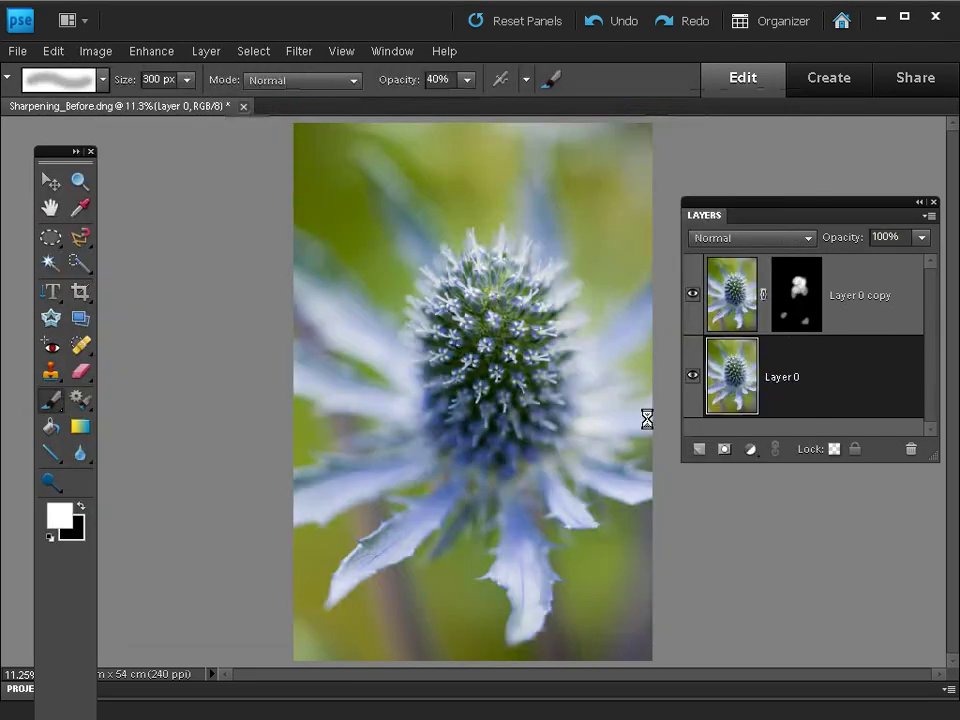